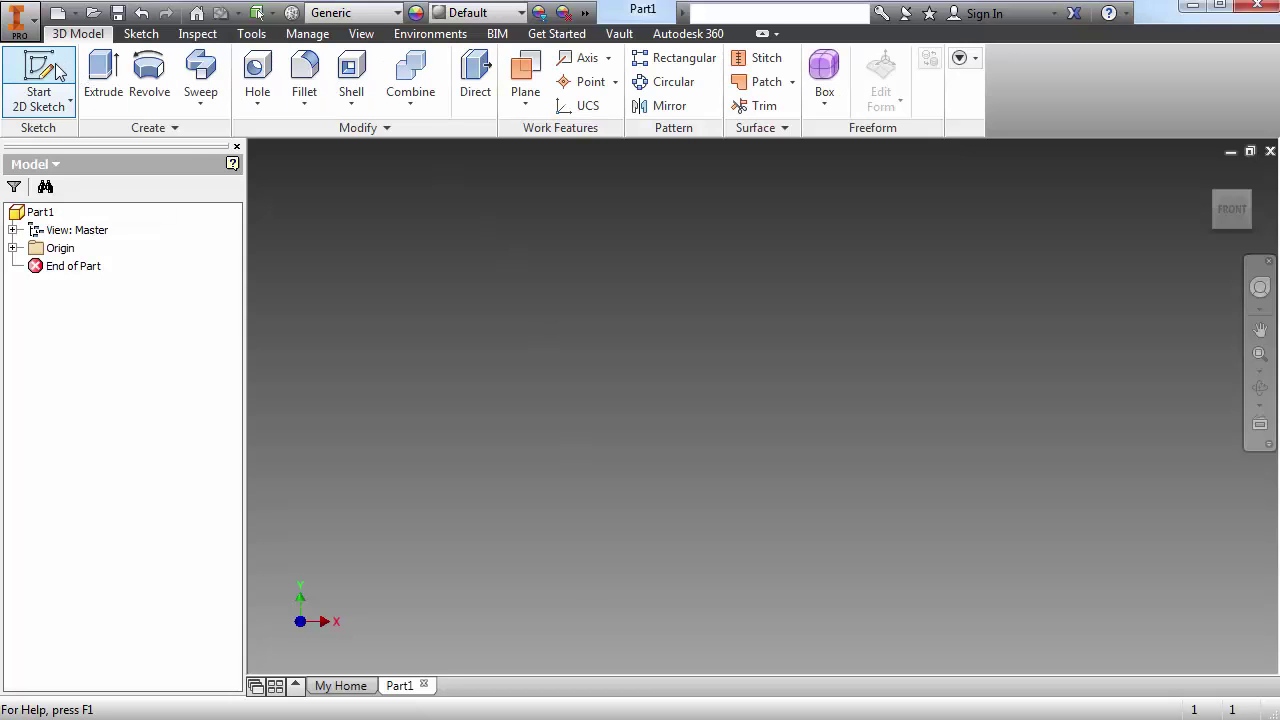
Start a sketch on the YZ plane and draw a horizontal line about 0.63 in long from the origin, with a vertical side about 0.89 in high
left_click(38, 80)
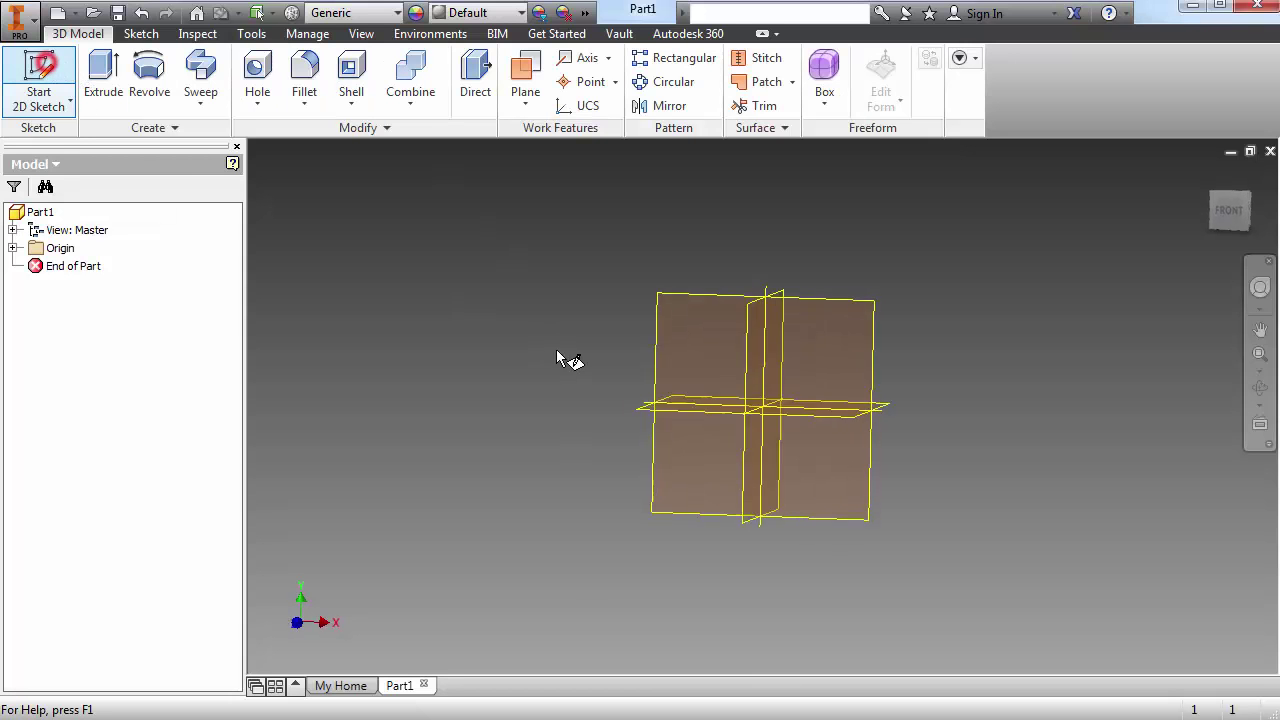
left_click(676, 348)
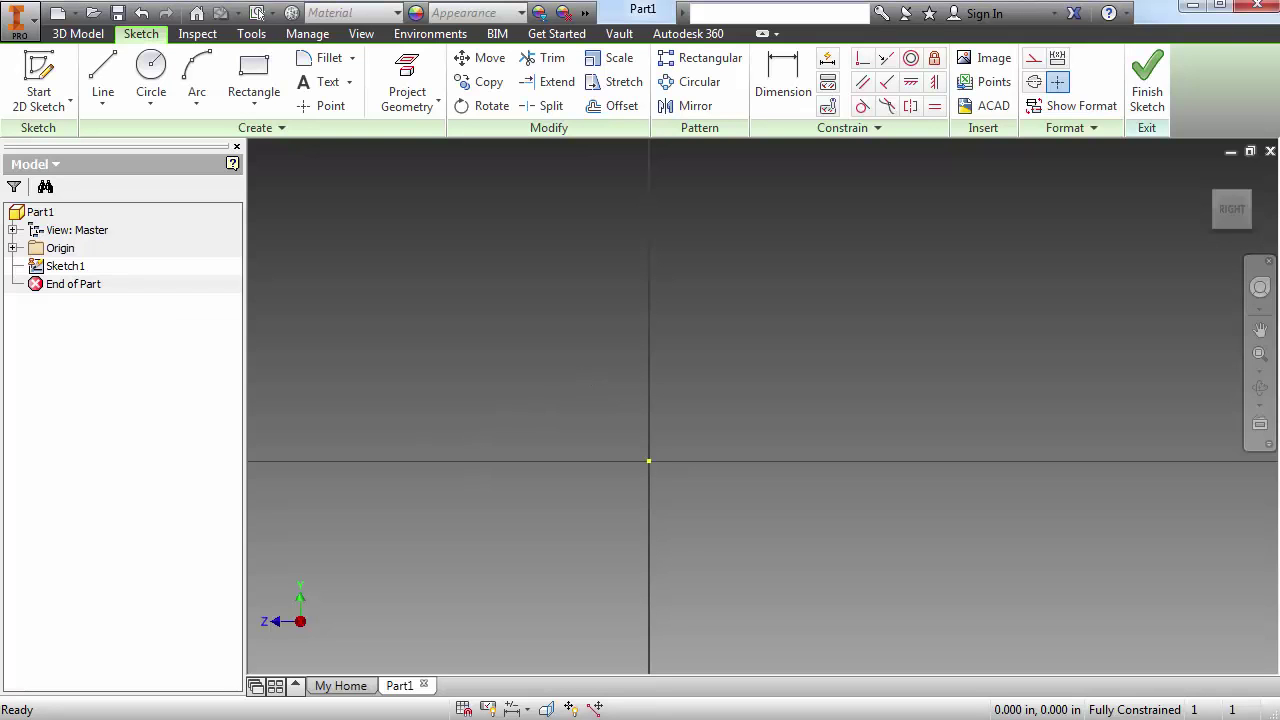
left_click(103, 80)
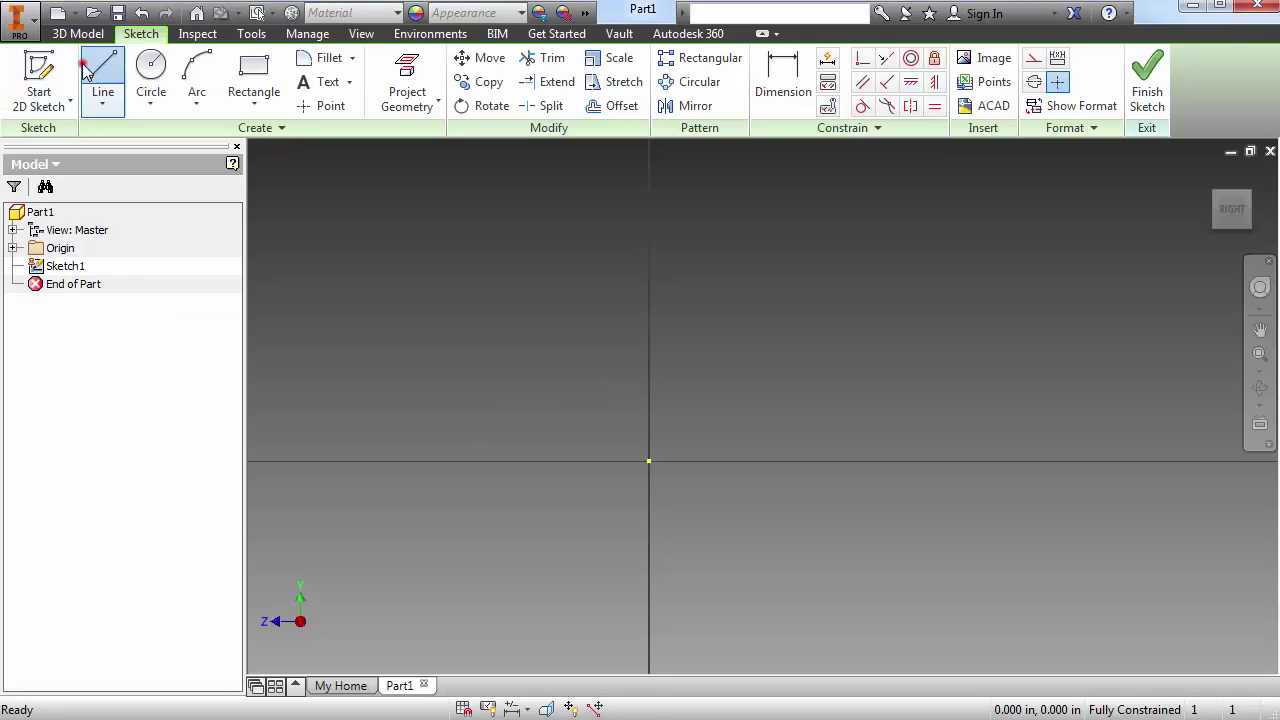
left_click(649, 462)
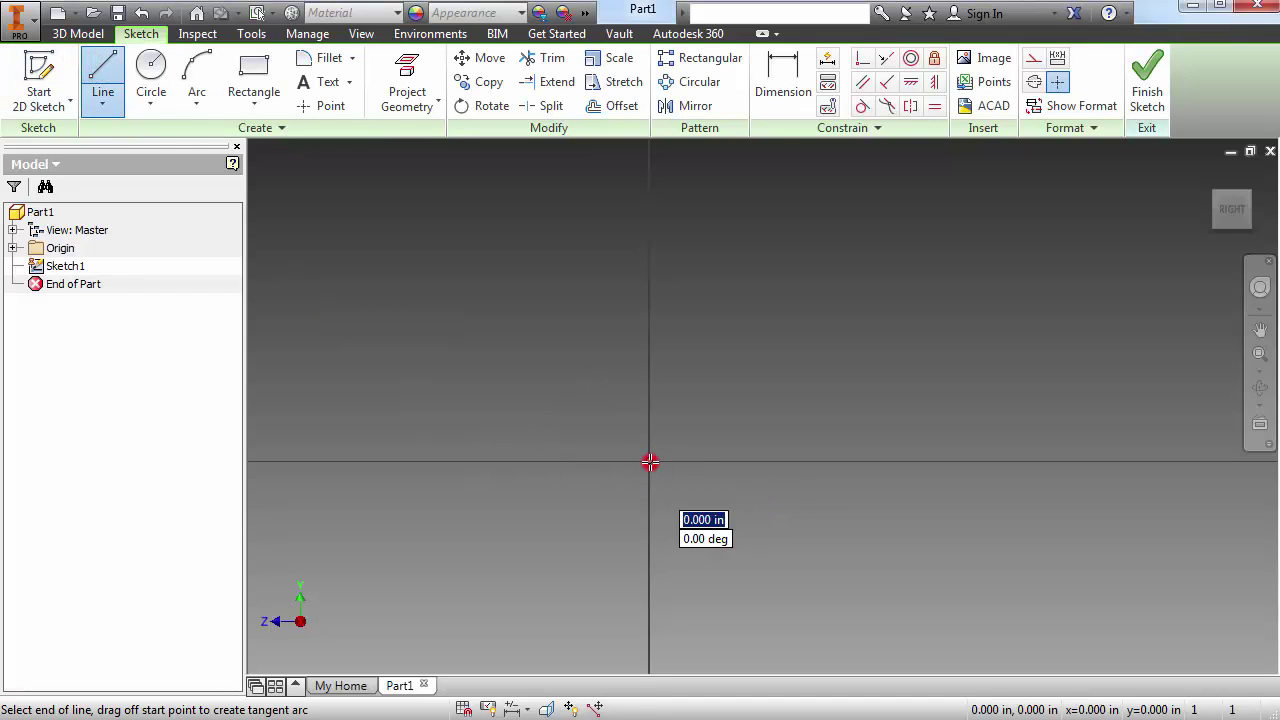
left_click(891, 462)
middle_click_drag(876, 265, 863, 383)
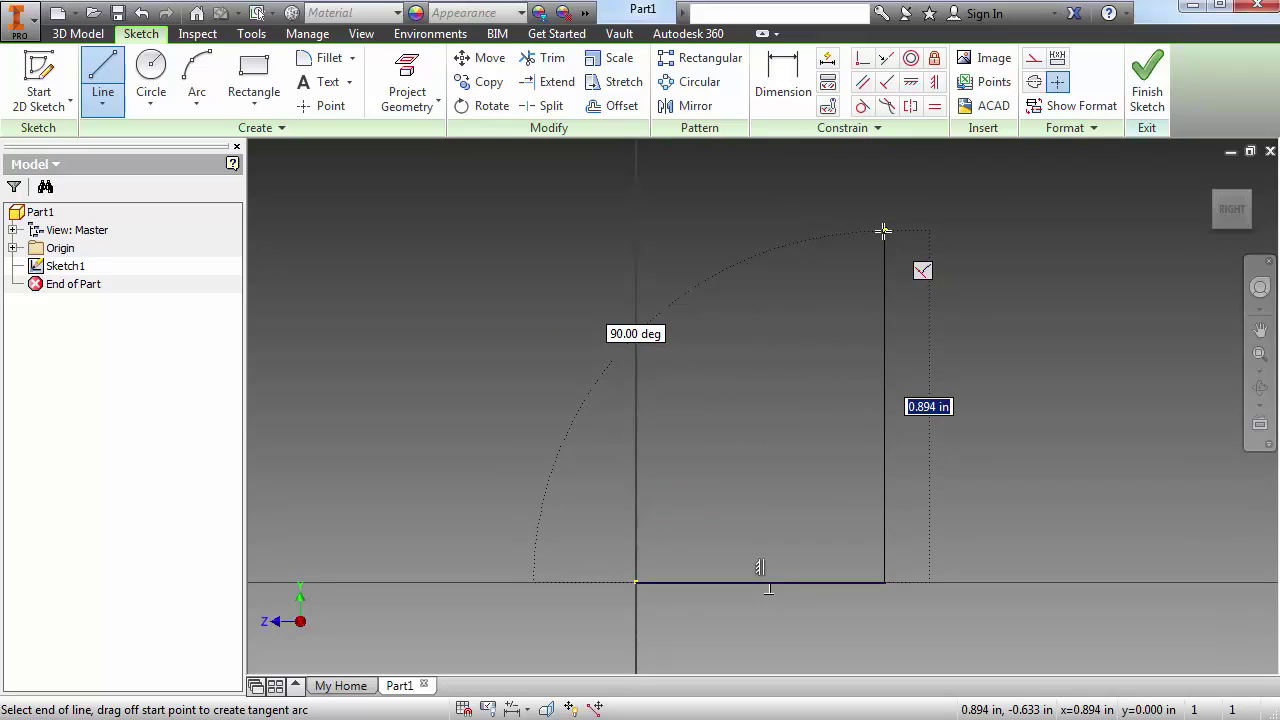
left_click(883, 231)
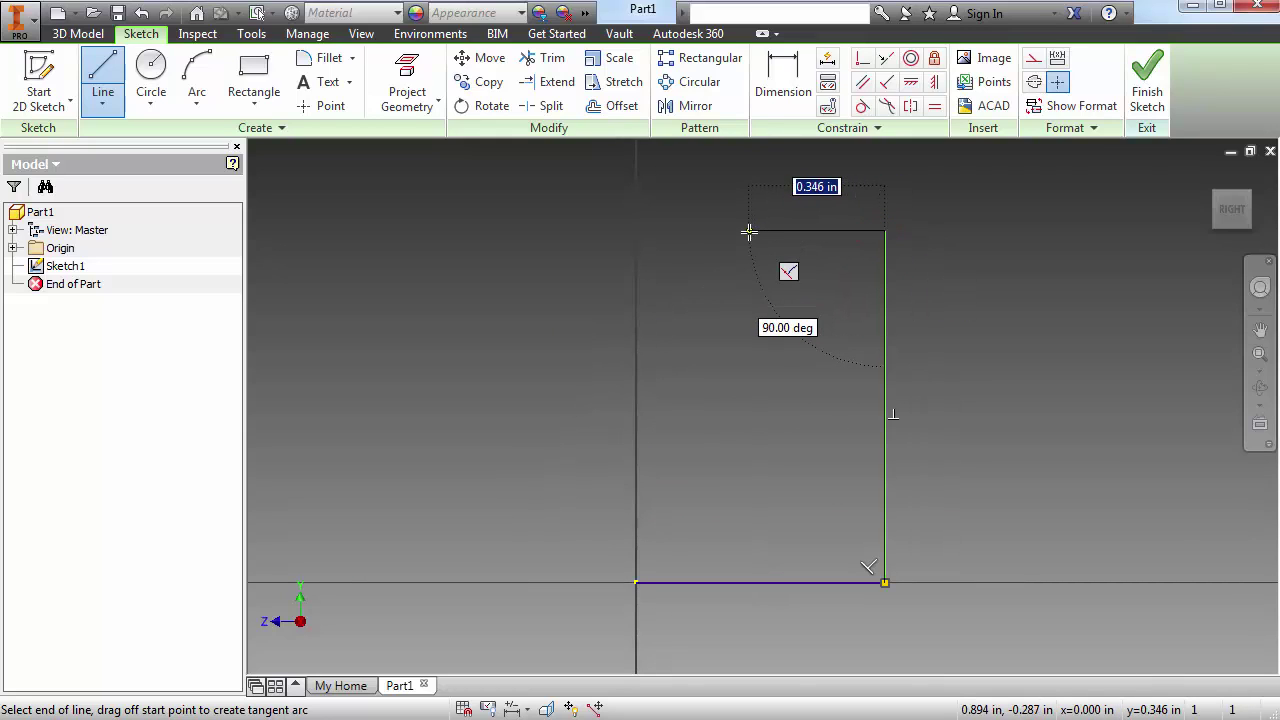
Close the profile with a top edge about 0.35 in, a 0.05 in step up, an overhanging lip, a 0.17 in slant and a line to the origin
left_click(749, 231)
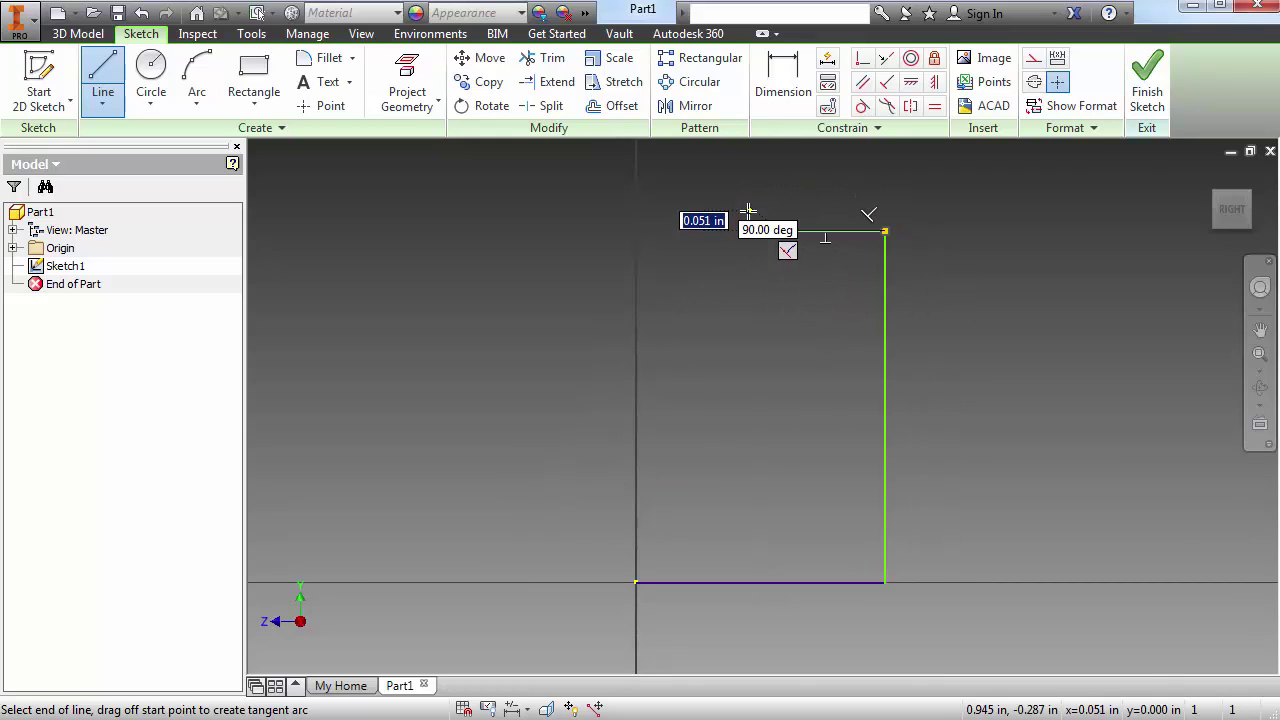
left_click(720, 213)
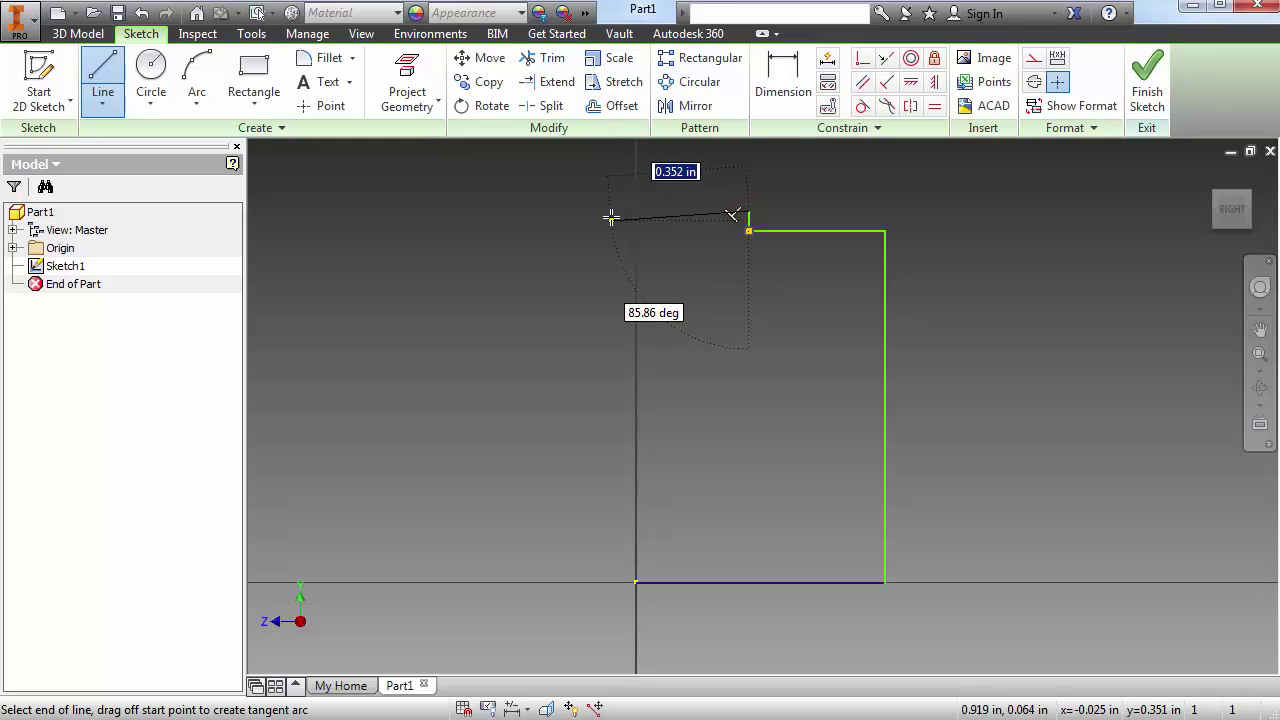
left_click(600, 212)
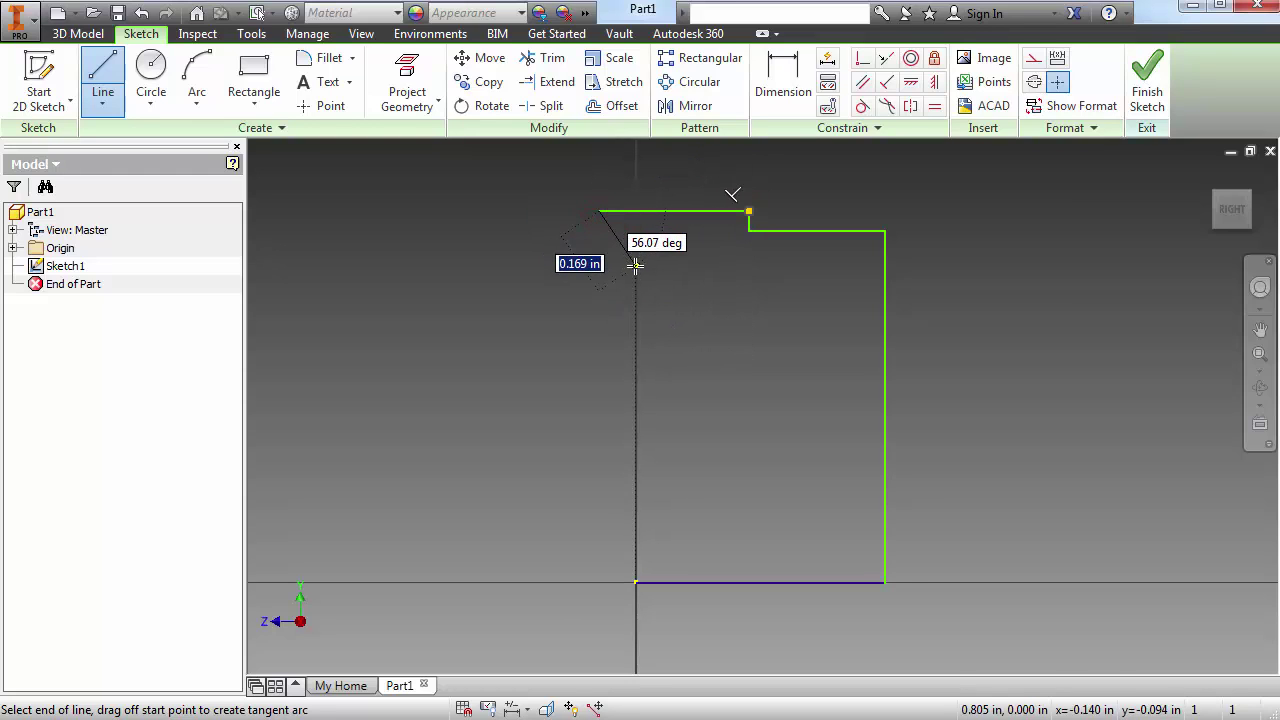
left_click(635, 266)
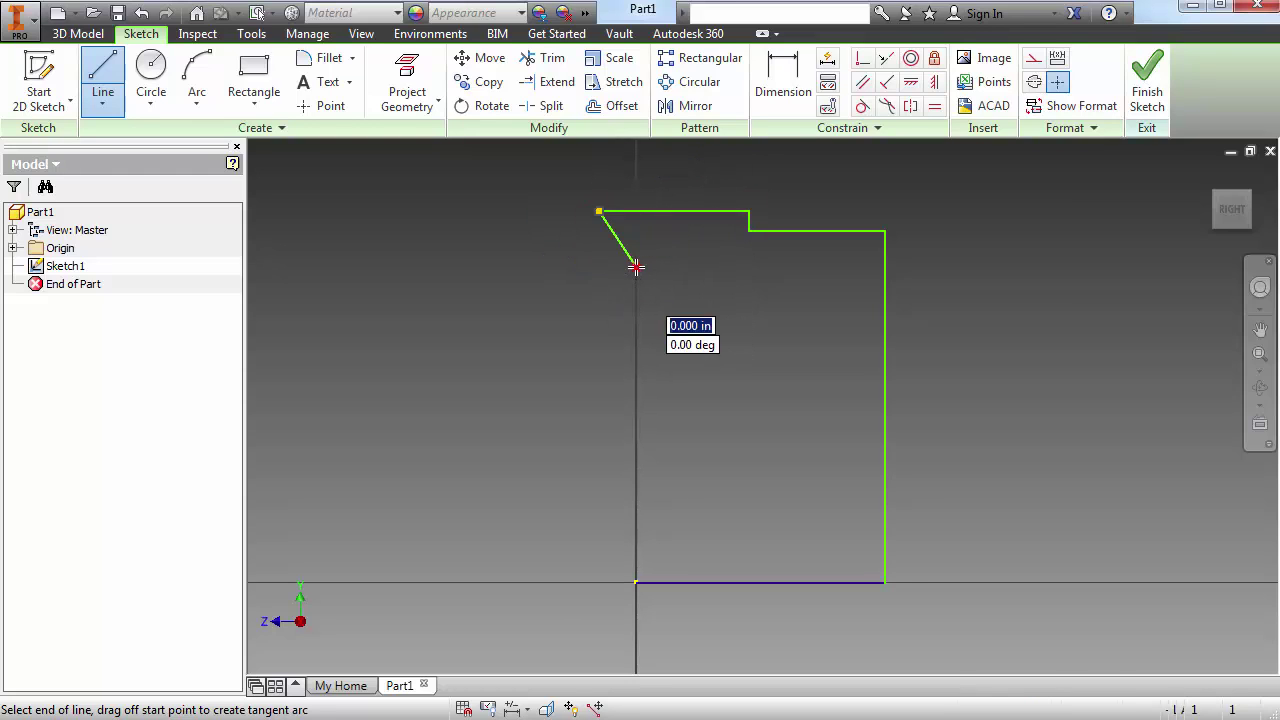
left_click(635, 582)
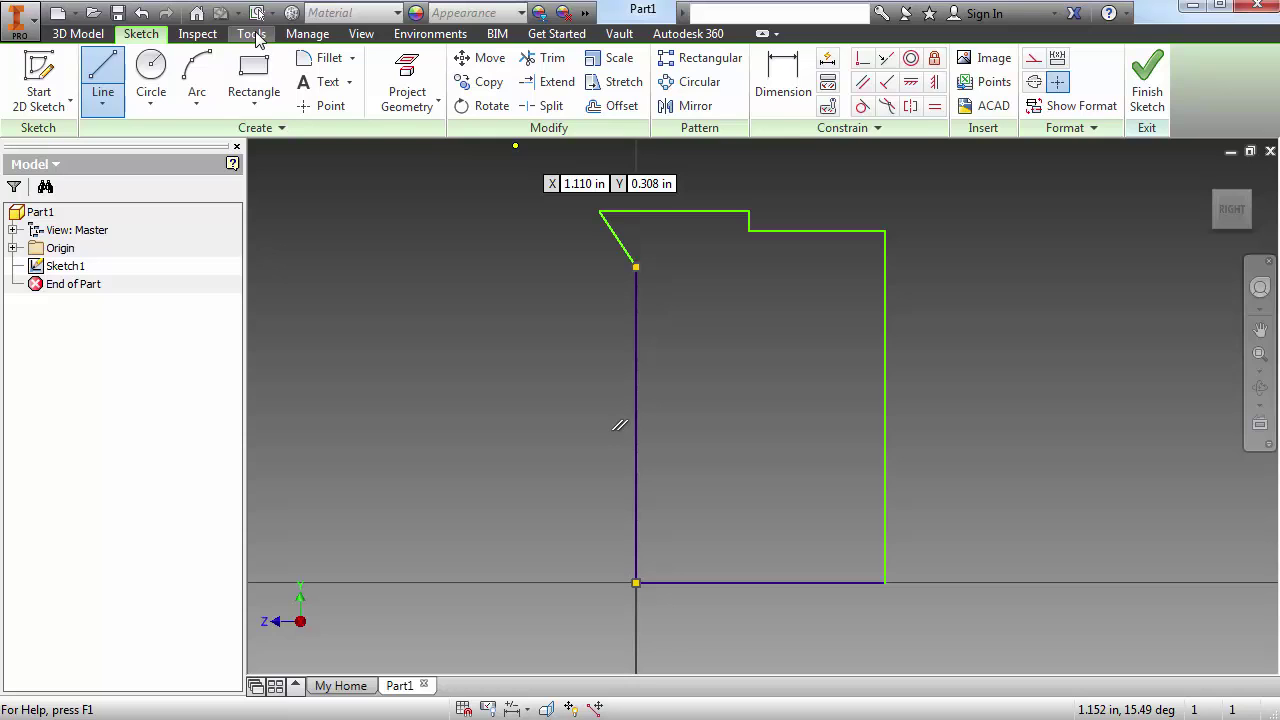
Set the document's linear dimension display precision to four decimal places (4.1234) and apply it
left_click(252, 34)
left_click(418, 90)
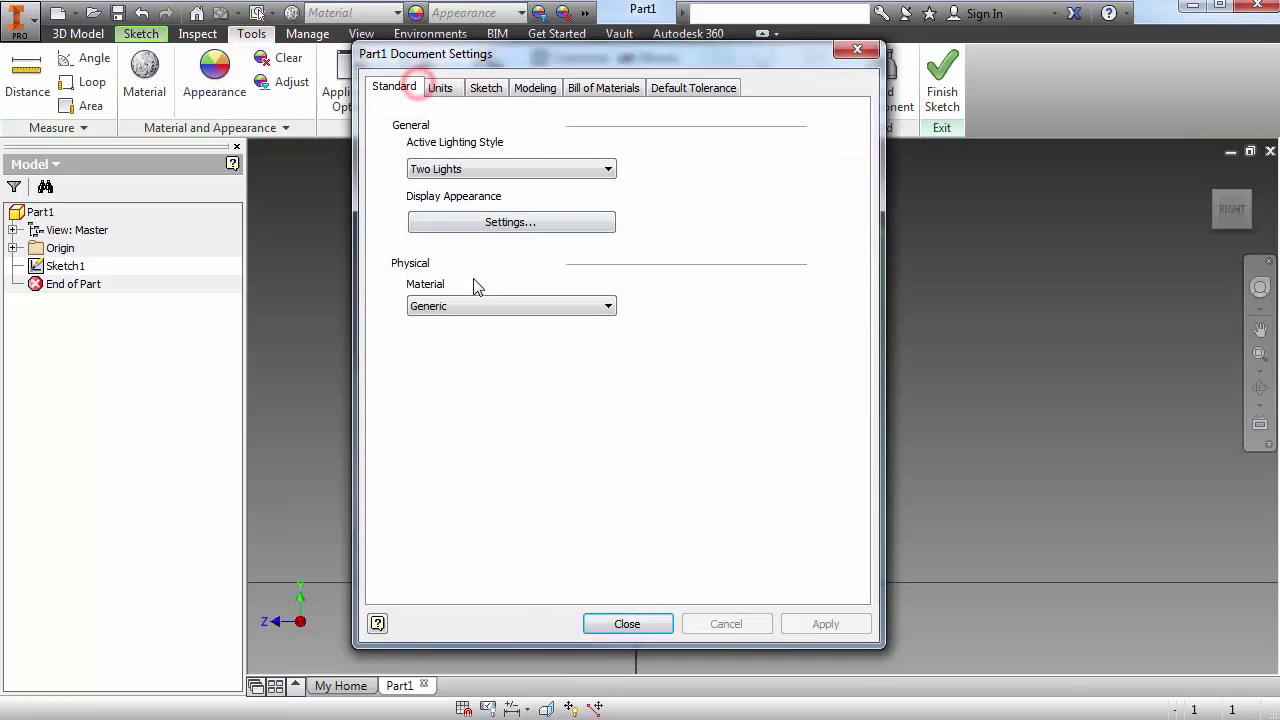
left_click(441, 89)
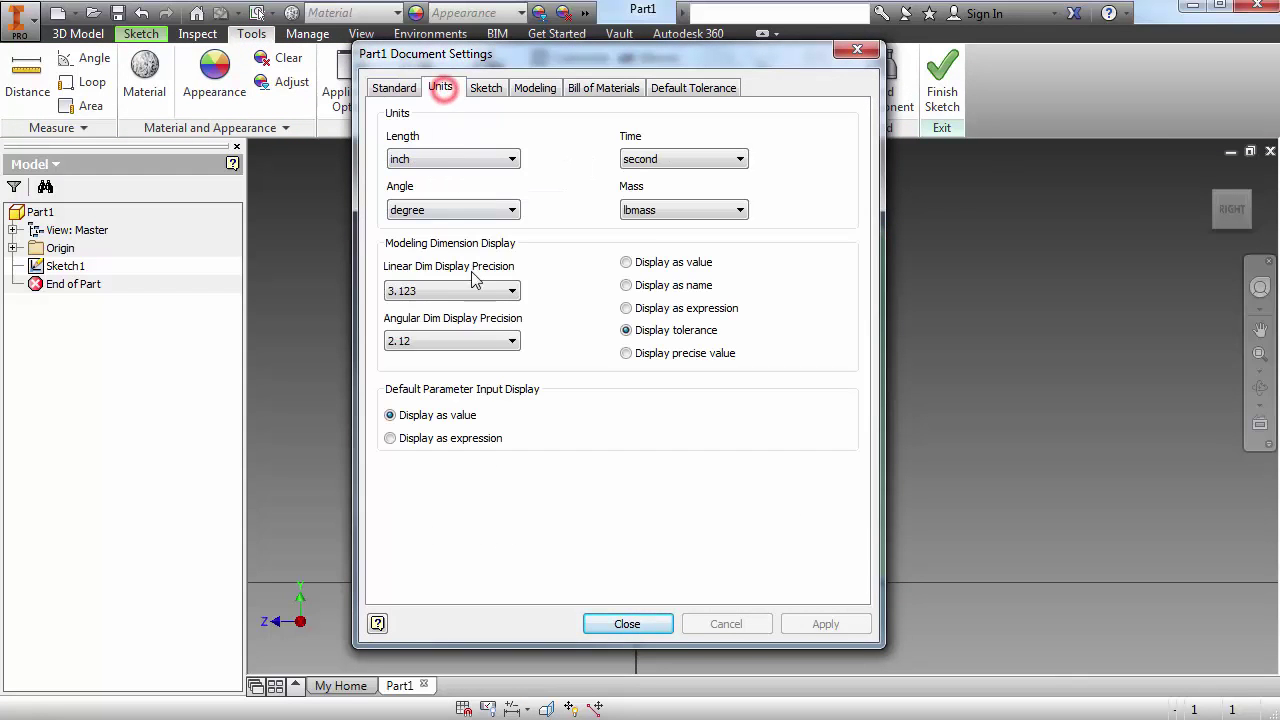
left_click(471, 290)
left_click(441, 362)
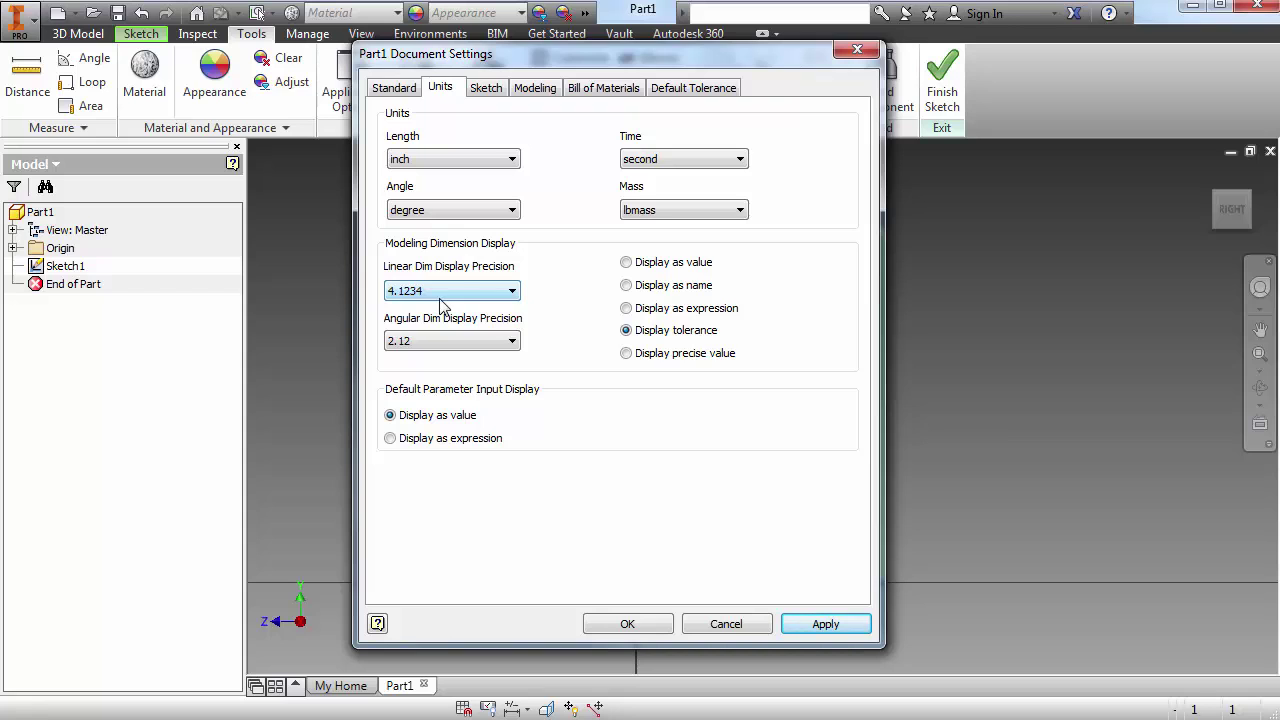
left_click(803, 627)
left_click(648, 622)
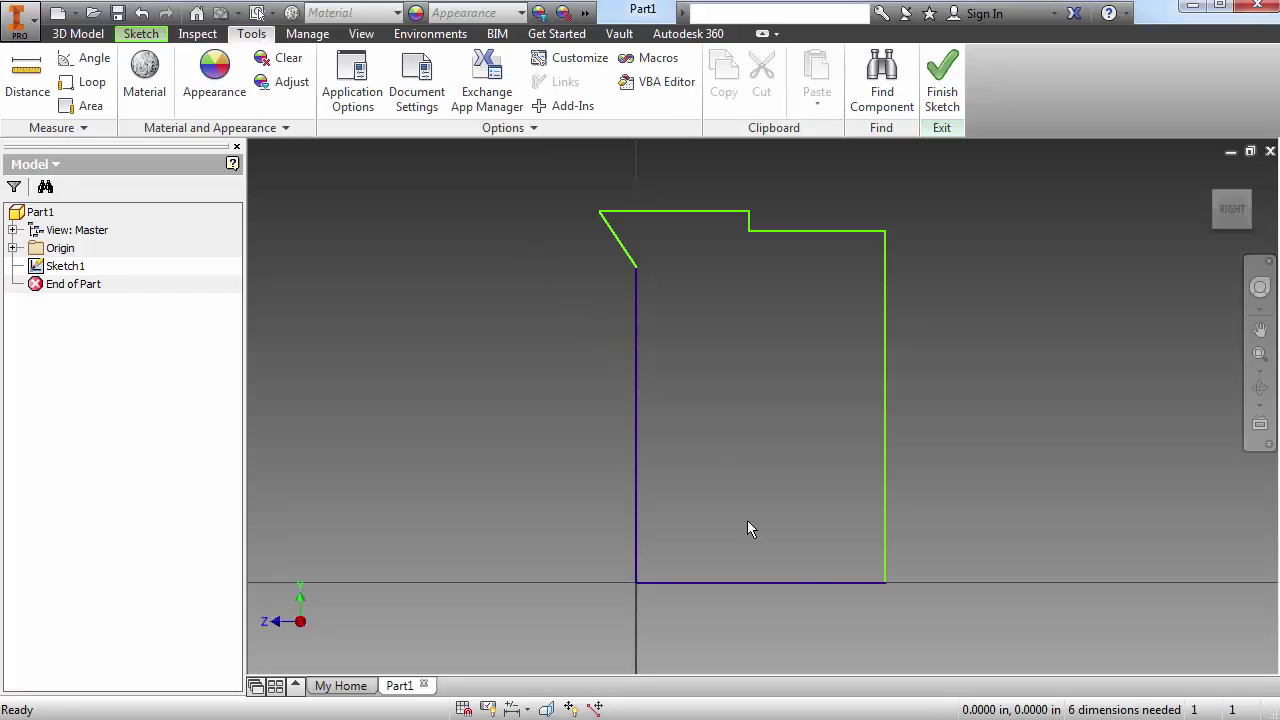
Dimension the height from the profile's bottom line to the lower top edge as 2.0625/2 in
key("d")
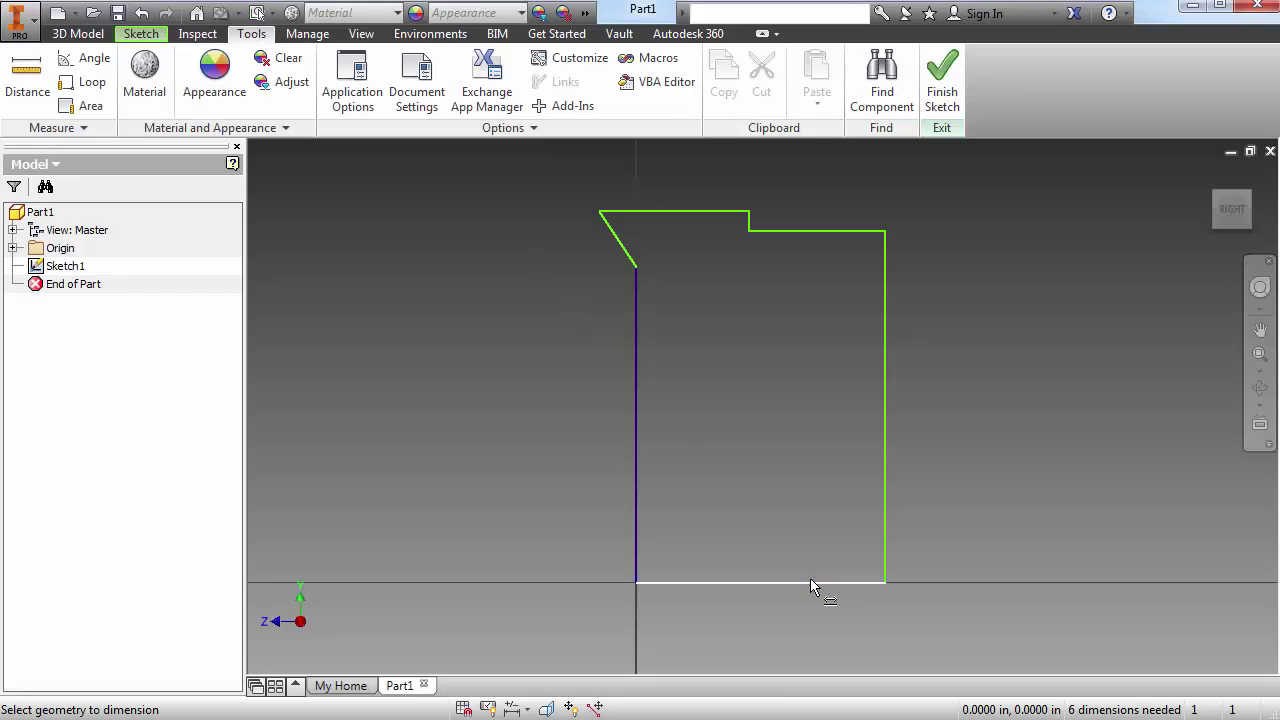
left_click(810, 578)
left_click(802, 236)
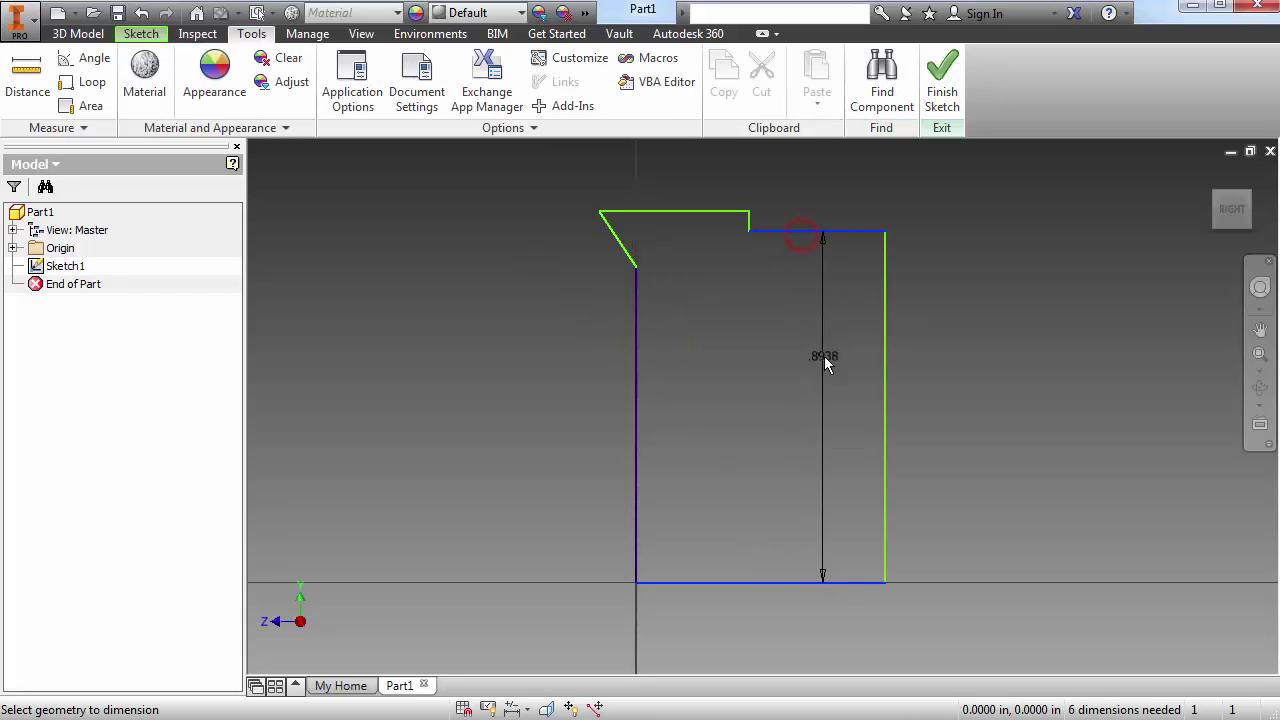
left_click(824, 356)
type("2.0625/2")
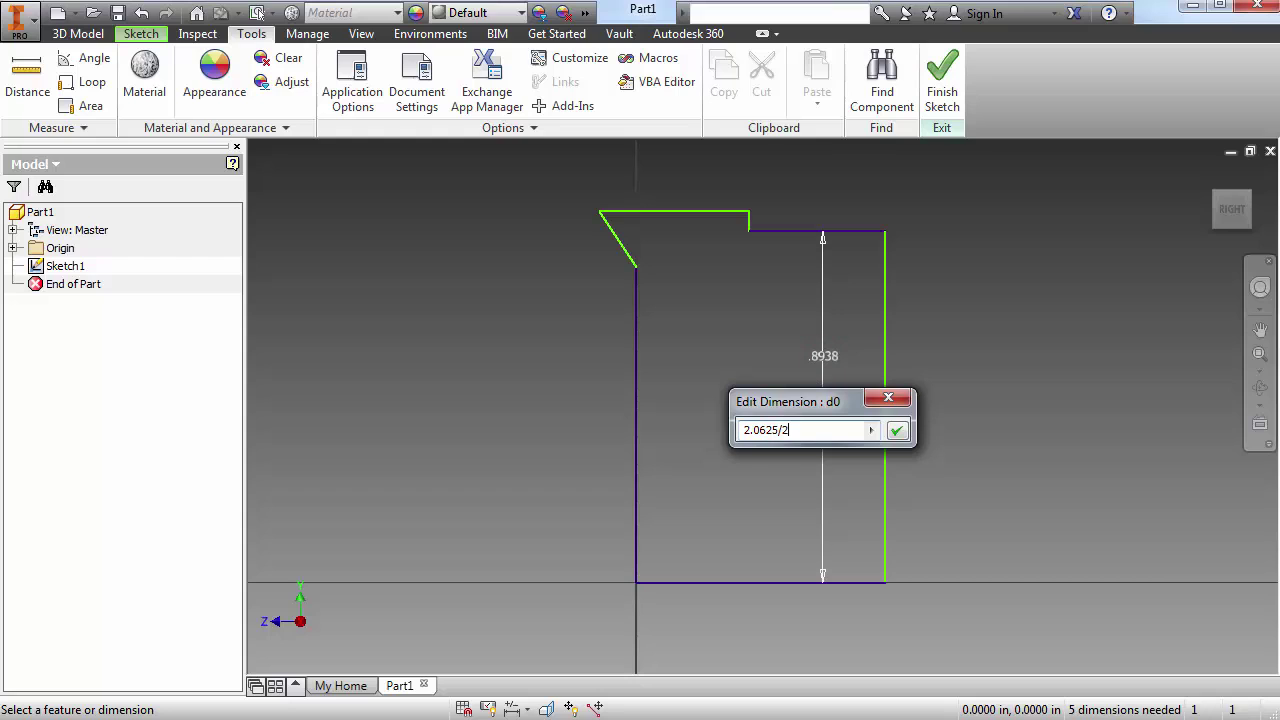
key("Return")
Dimension the height from the bottom line to the lip's top edge as 2.1875/2 in
scroll(778, 384, "down", 2)
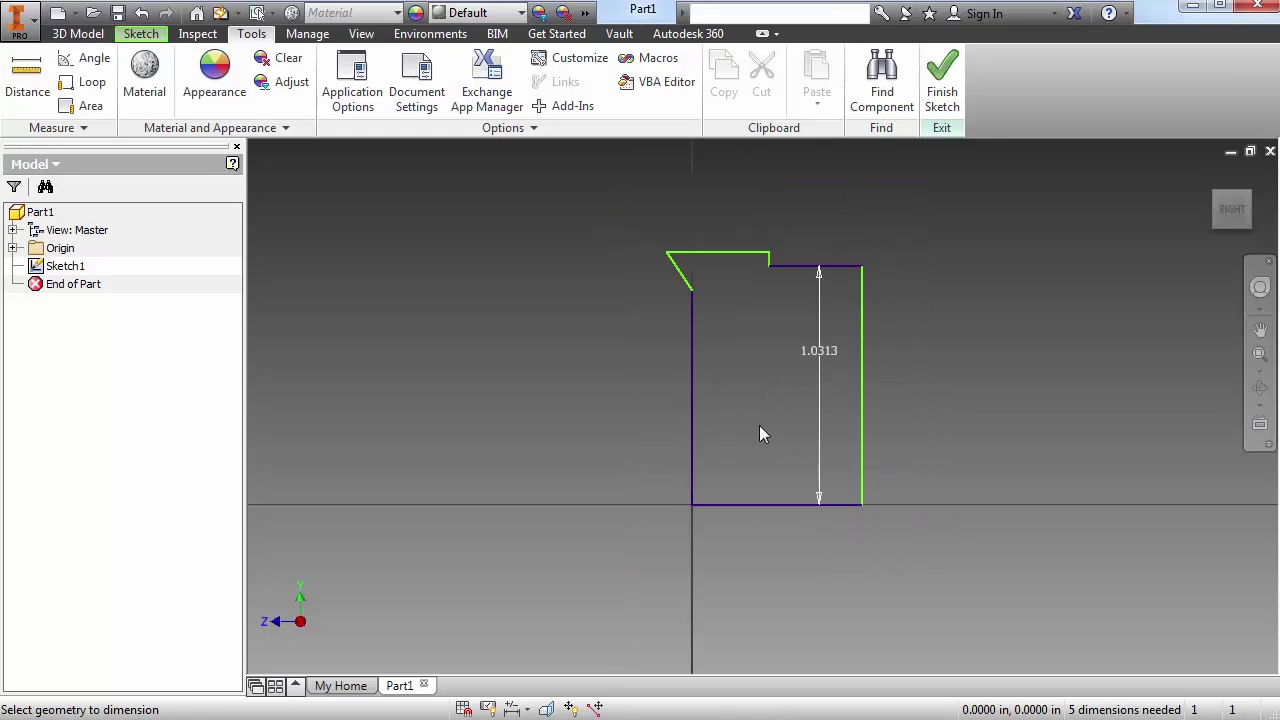
left_click(736, 510)
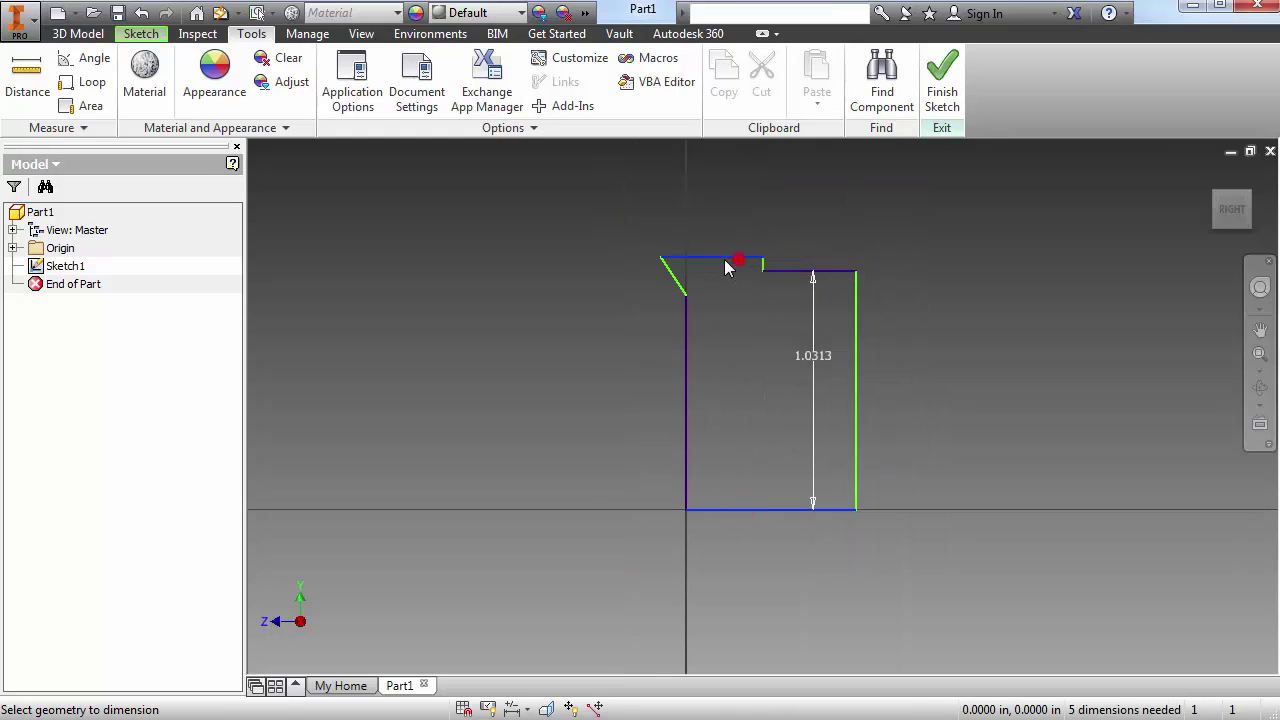
left_click(577, 292)
type("2.1875/2")
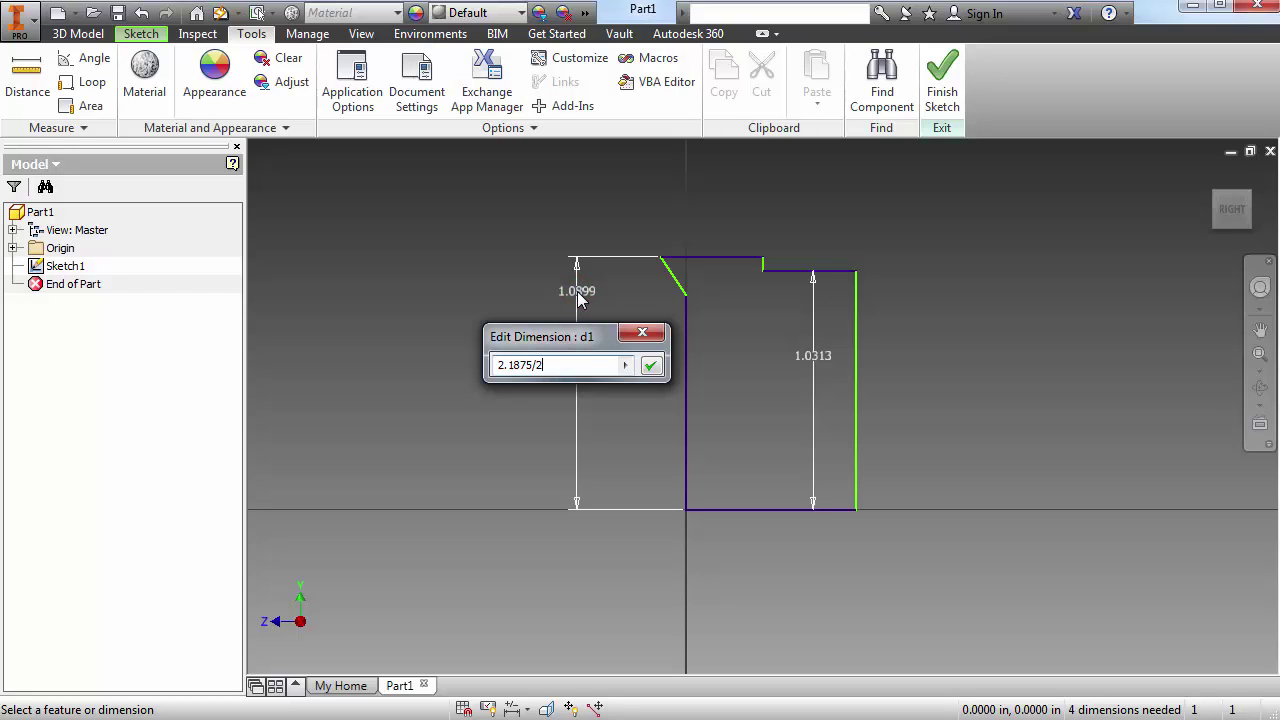
key("Return")
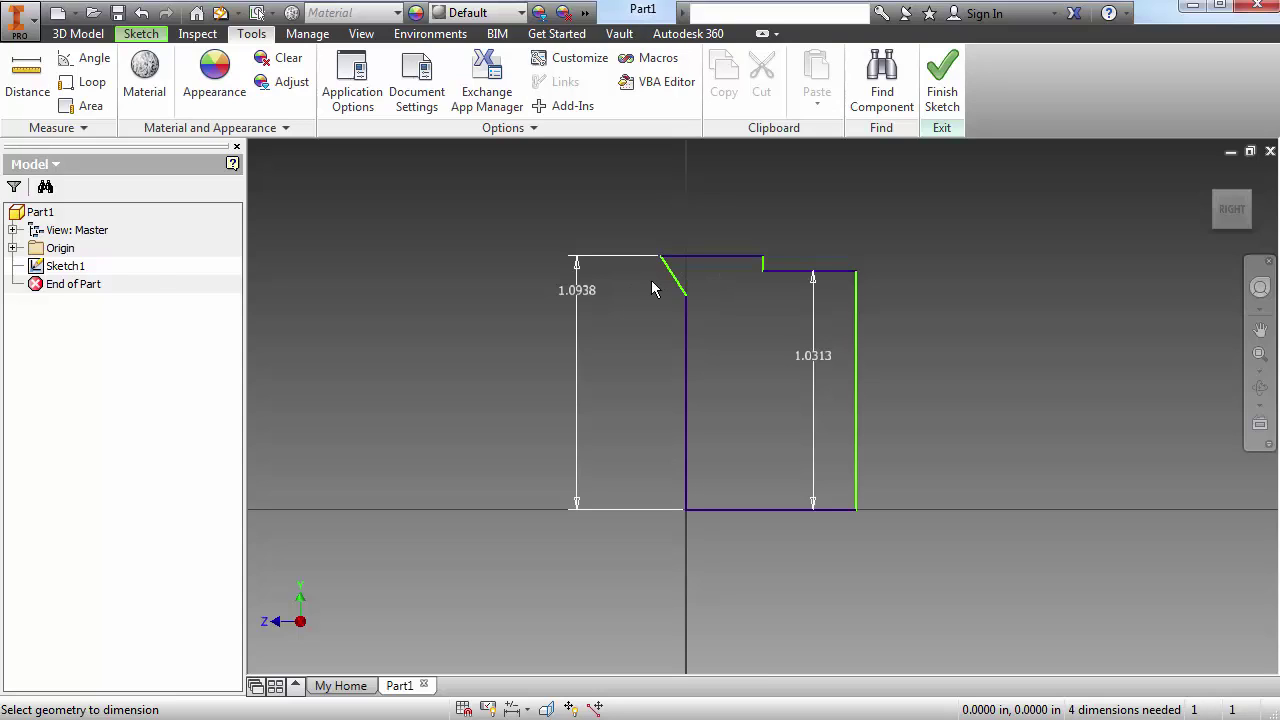
Dimension the profile's width between its two long vertical sides as 0.75 in
left_click(686, 437)
left_click(859, 442)
left_click(810, 545)
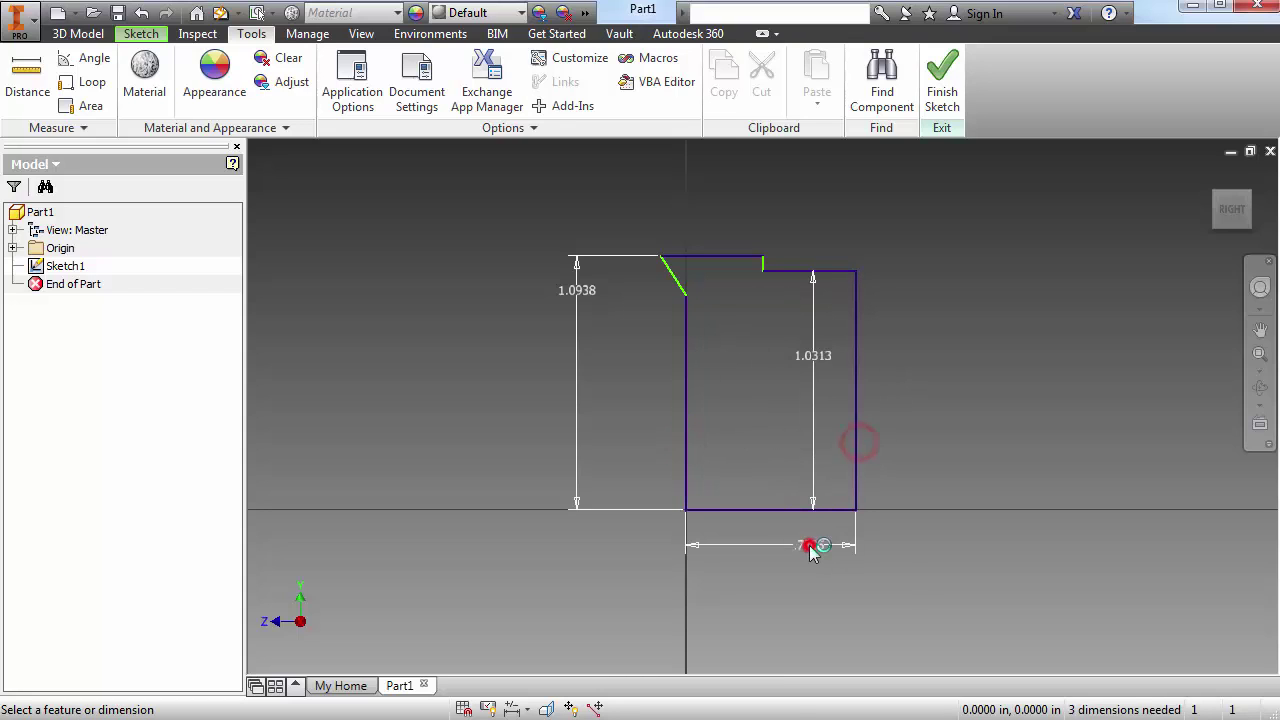
type(".75")
key("Return")
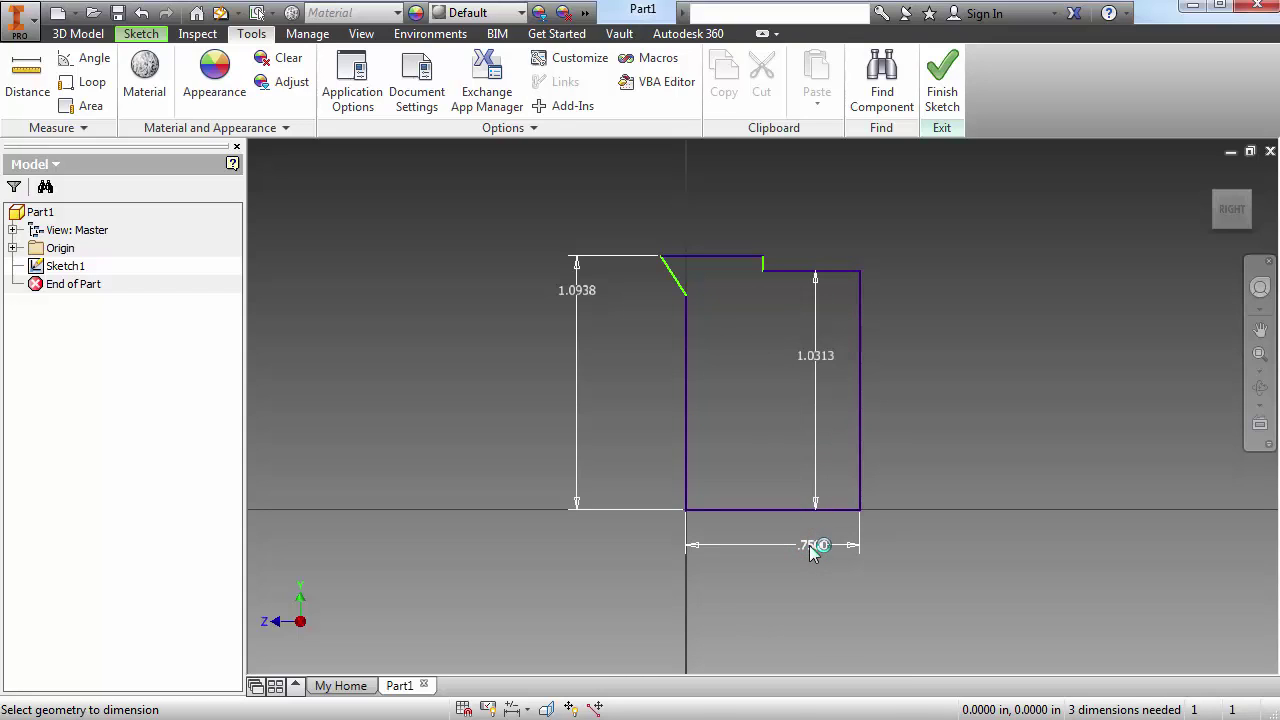
Dimension the lip's length from its pointed corner to the short vertical step as 0.3125 in
scroll(781, 312, "down", 3)
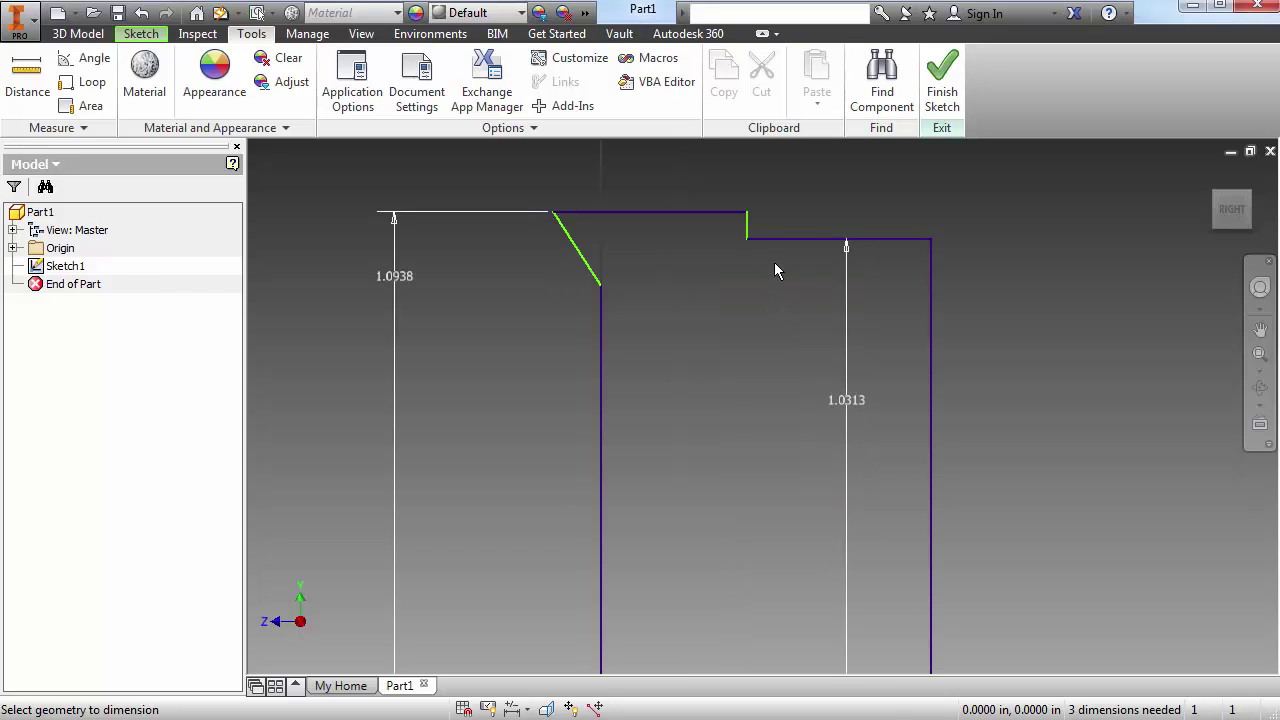
left_click(552, 214)
left_click(748, 218)
scroll(757, 235, "up", 3)
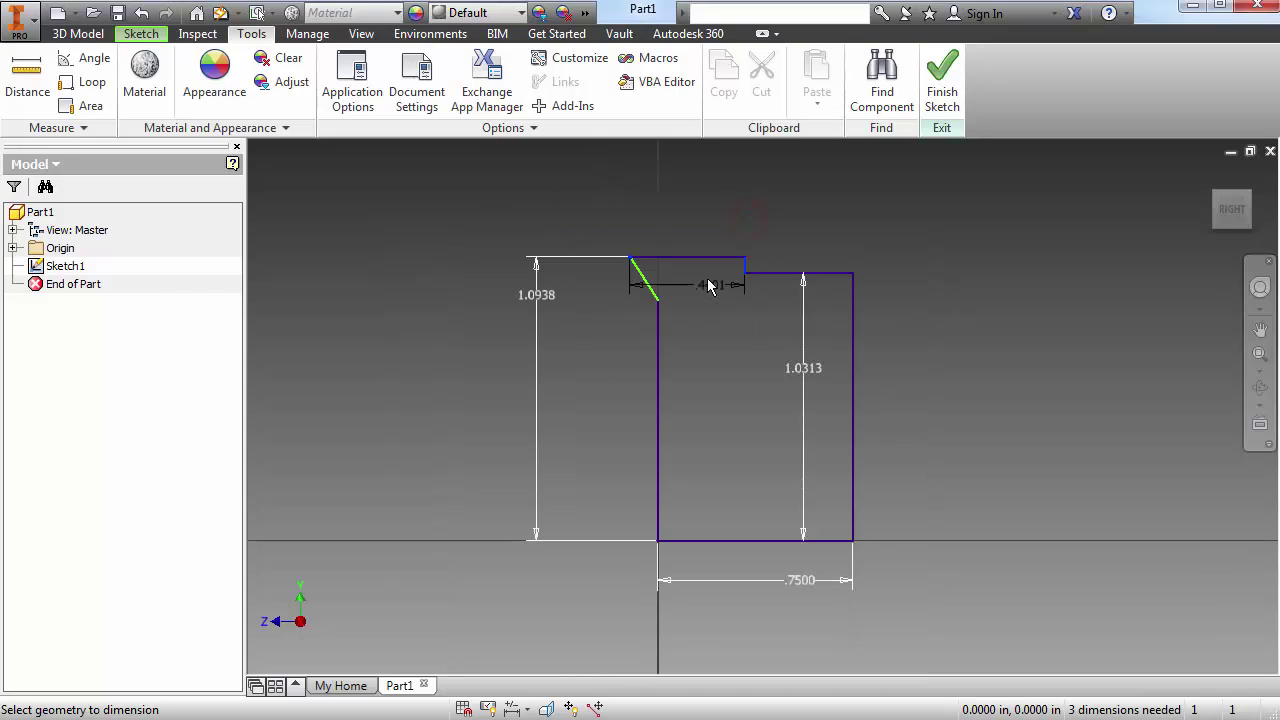
left_click(704, 270)
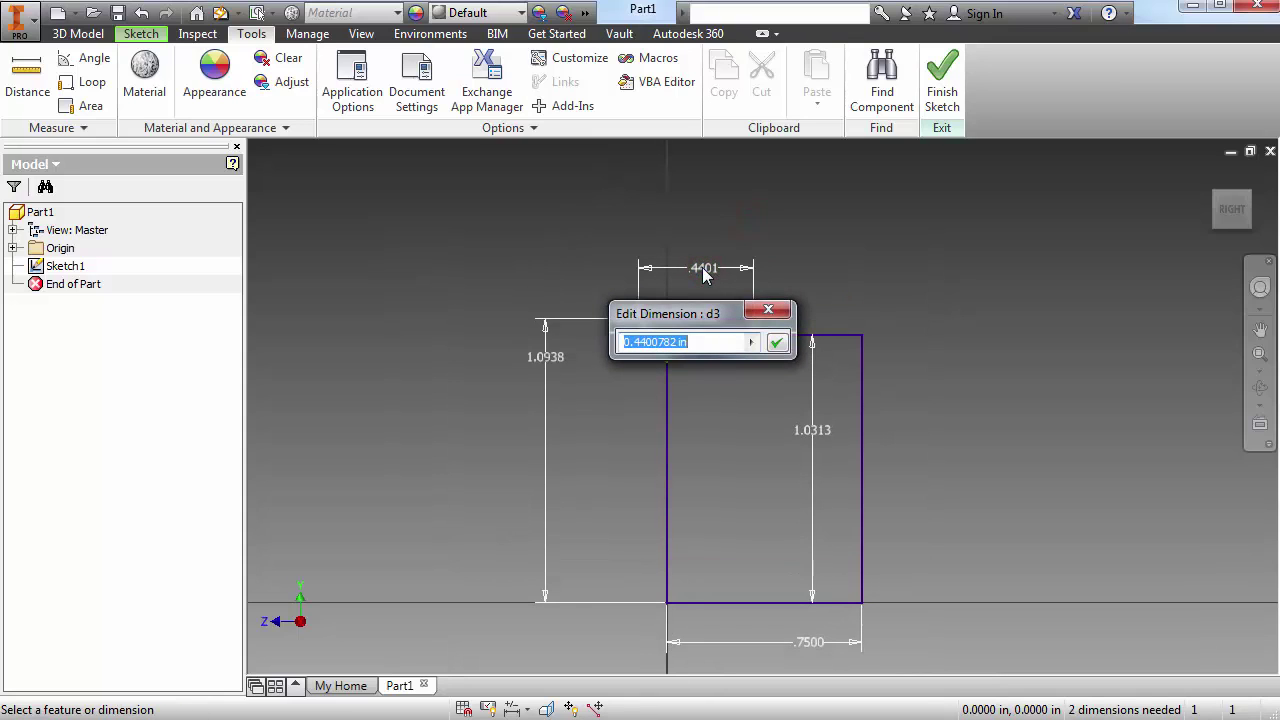
type(".")
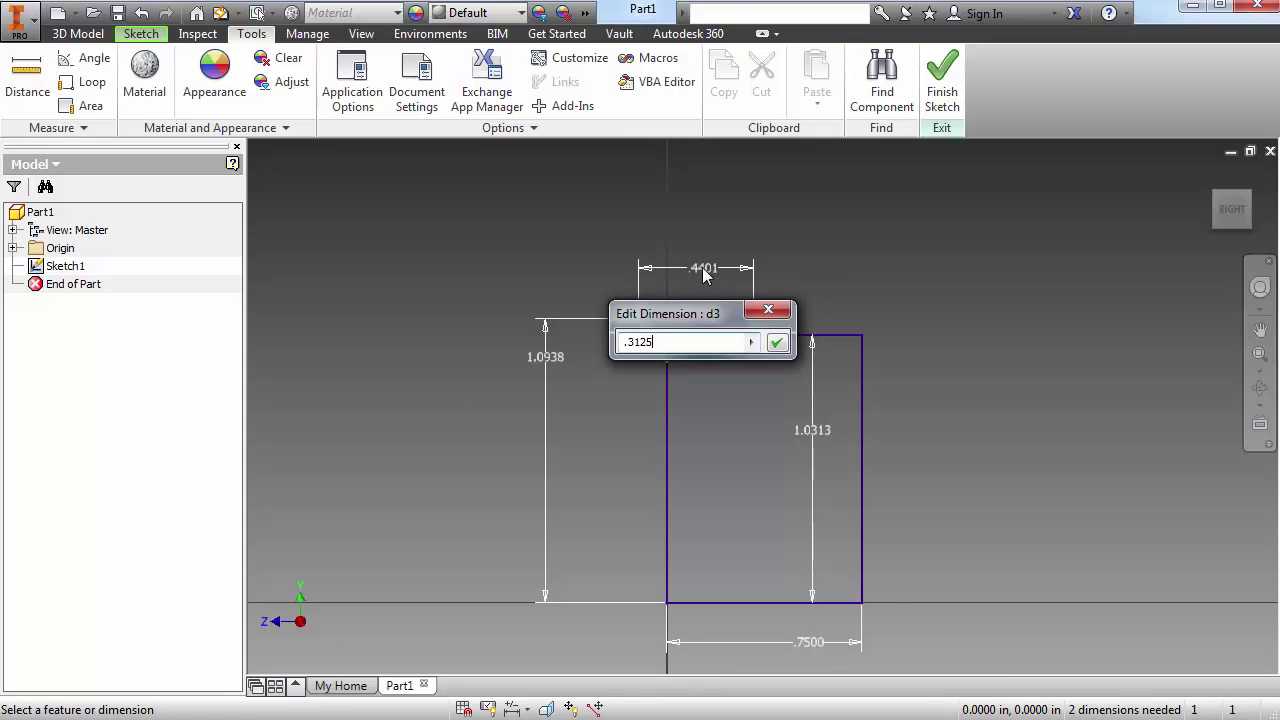
type("3125")
key("Return")
Dimension the lip's overhang from its pointed corner to the vertical line through the origin as 0.125 in
scroll(690, 268, "down", 2)
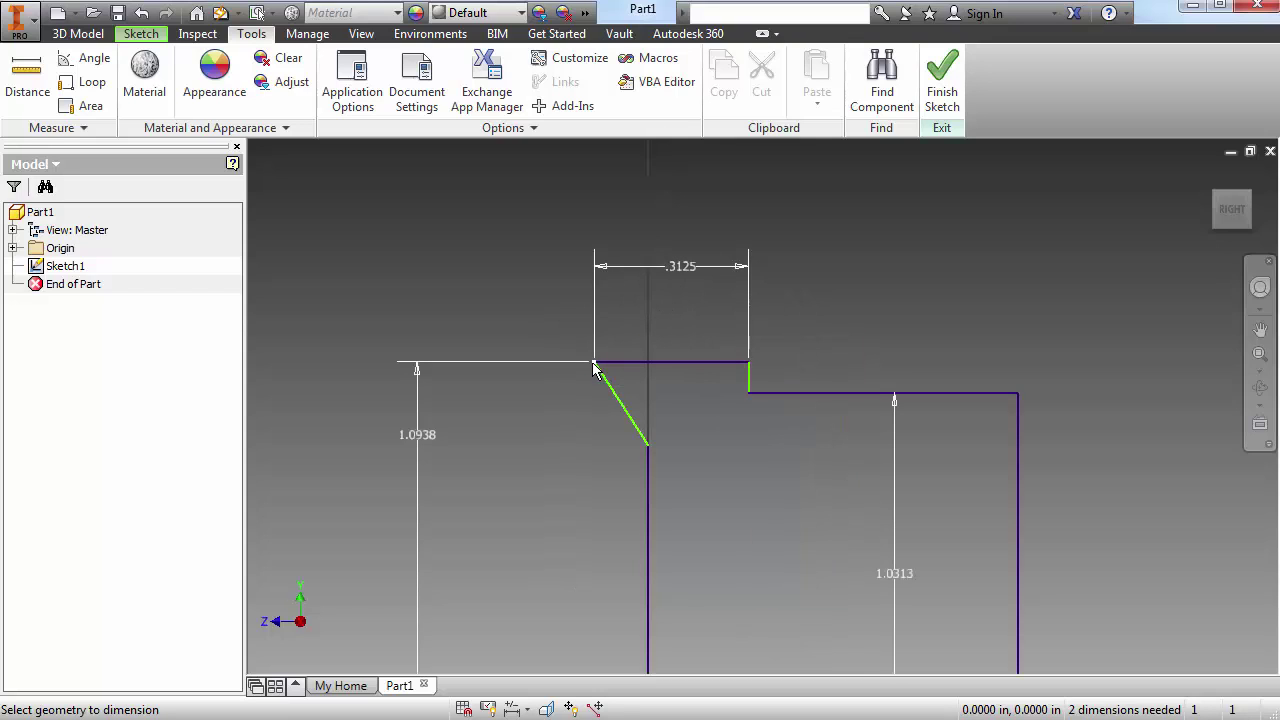
left_click(594, 363)
left_click(649, 471)
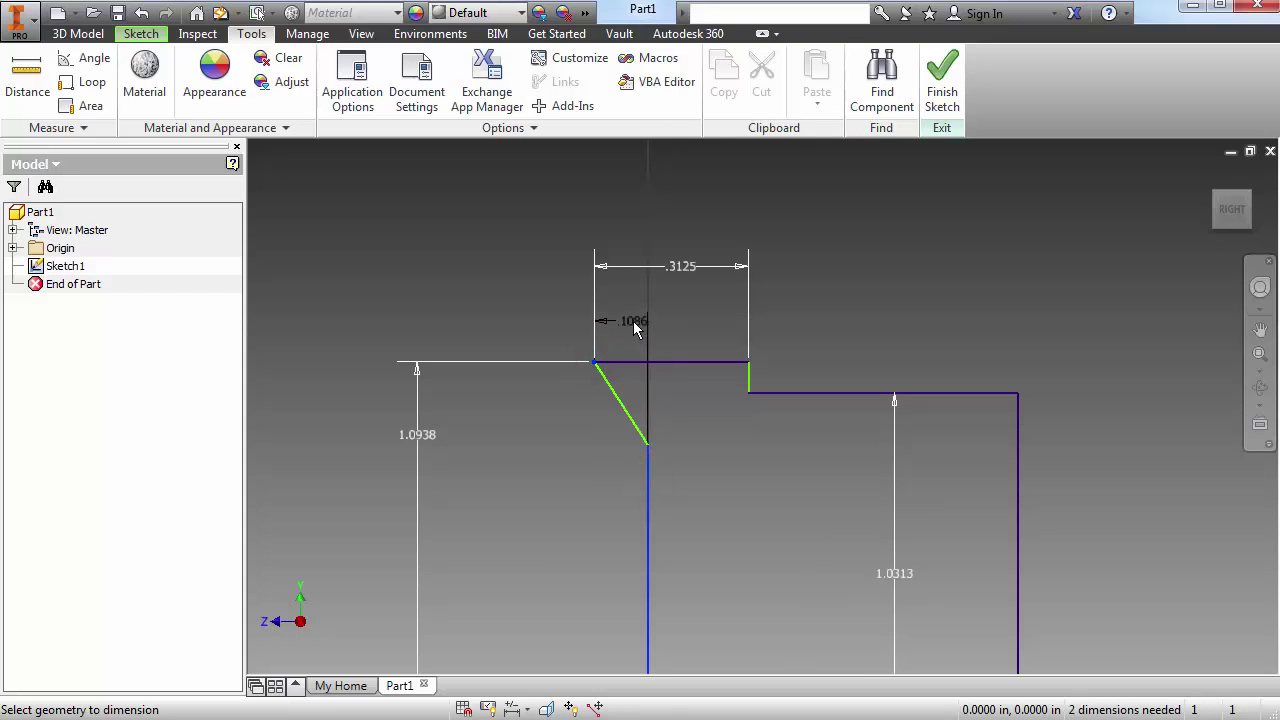
left_click(634, 328)
type(".")
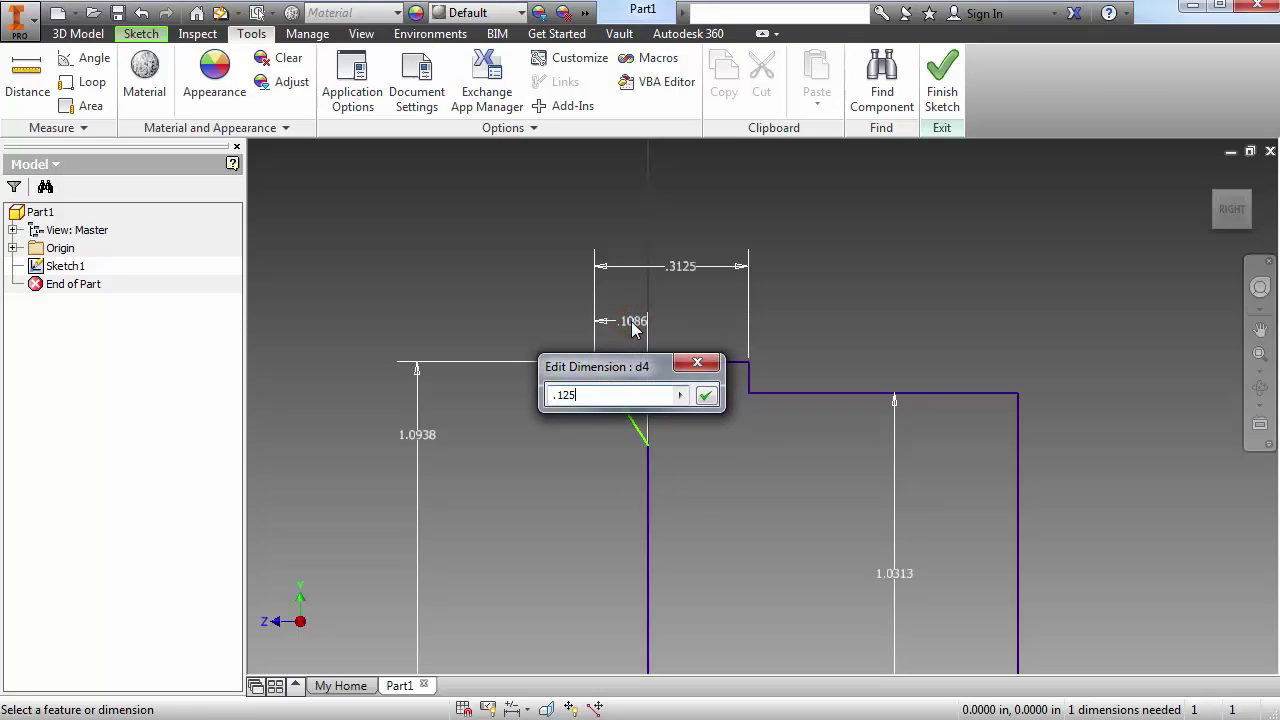
type("125")
key("Return")
Dimension the vertical distance between the slanted line's two endpoints as 0.156 in
left_click(587, 363)
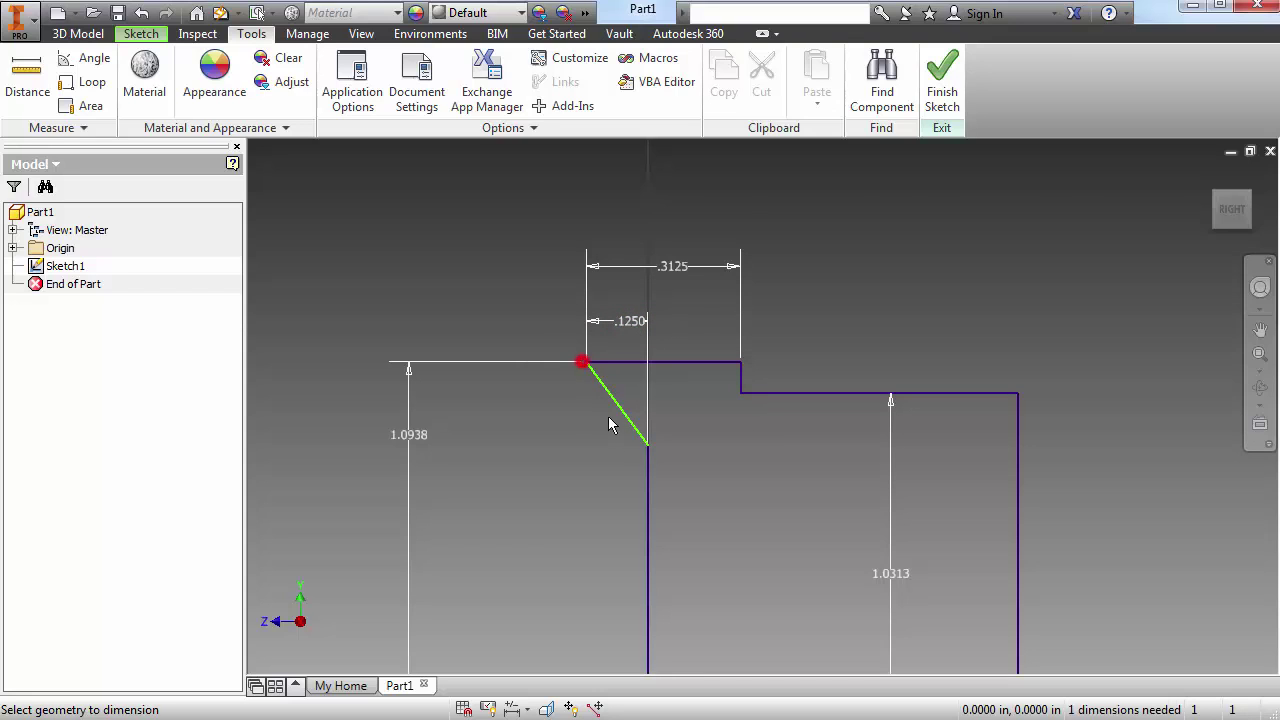
left_click(647, 445)
left_click(527, 407)
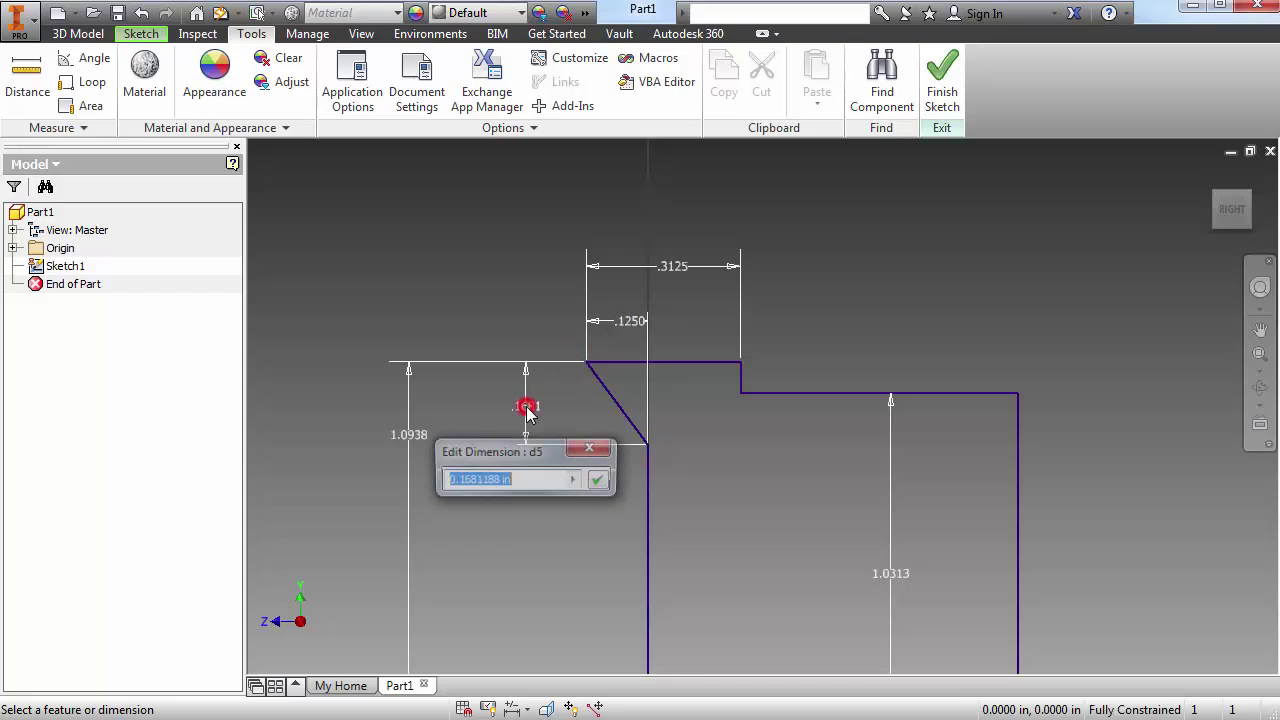
type(".1")
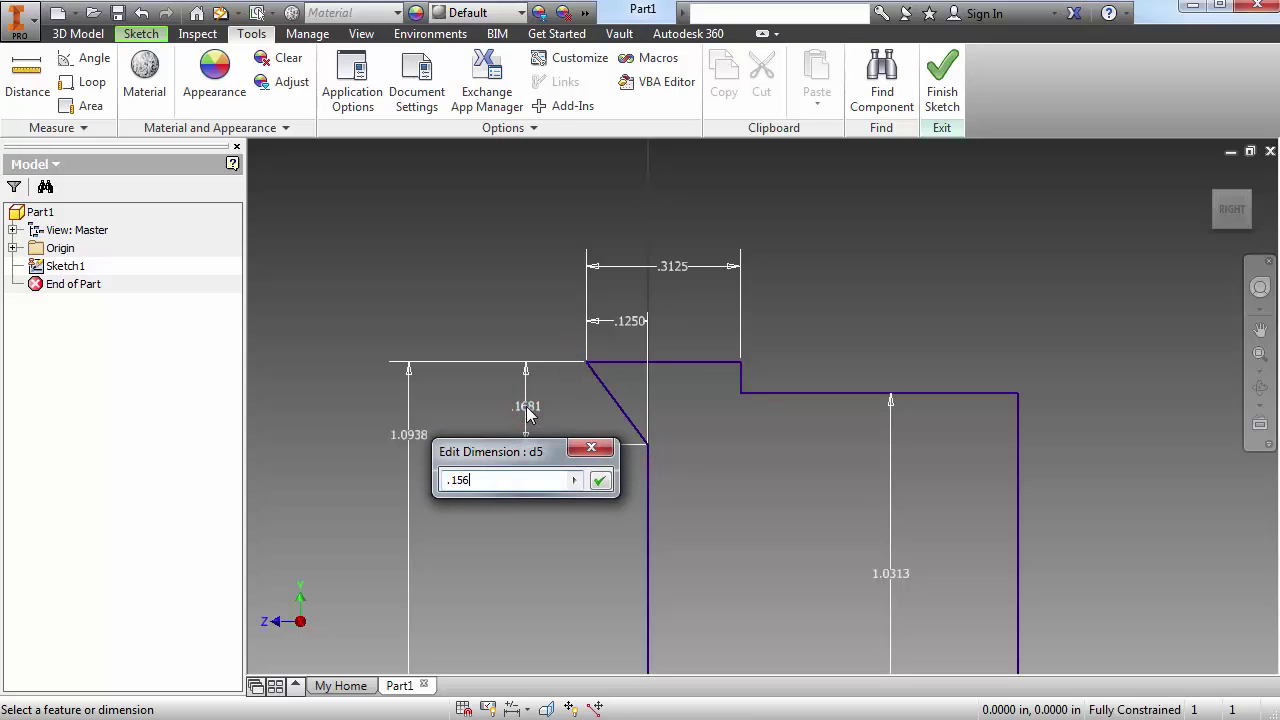
type("56")
key("Return")
scroll(787, 435, "down", 3)
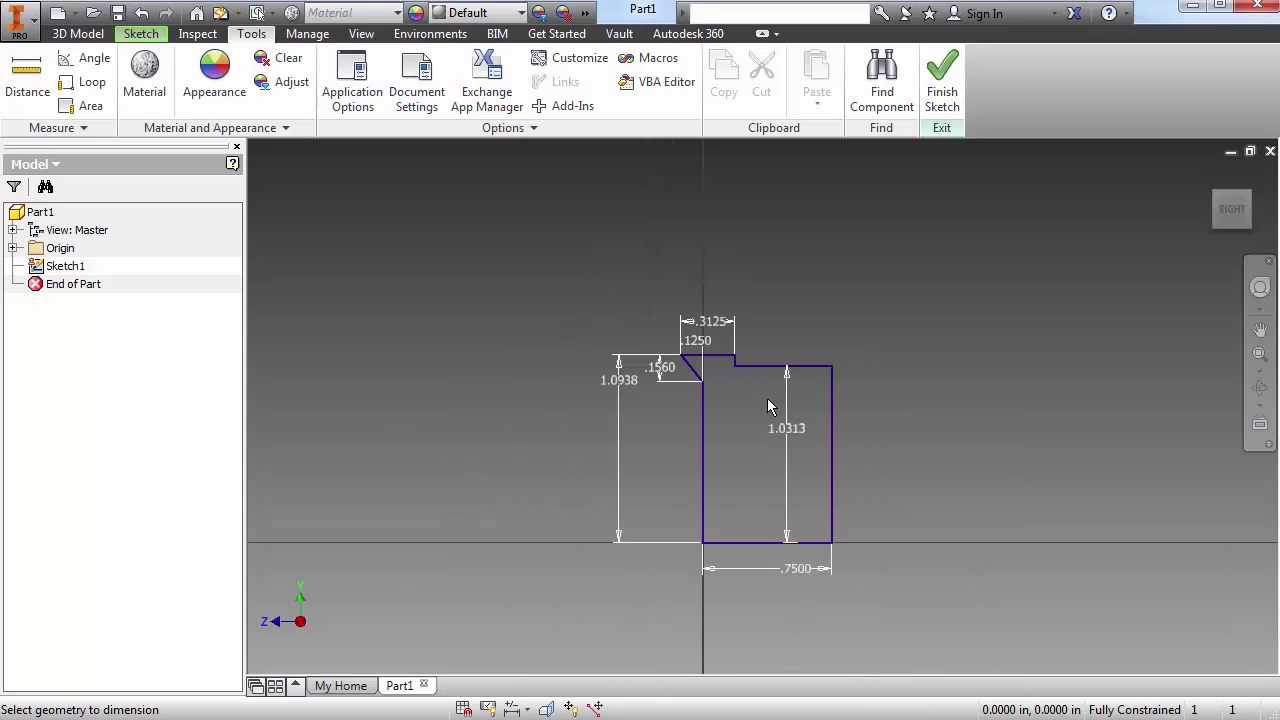
Finish the profile sketch and revolve the profile a full turn about its bottom edge
middle_click_drag(764, 438, 749, 445)
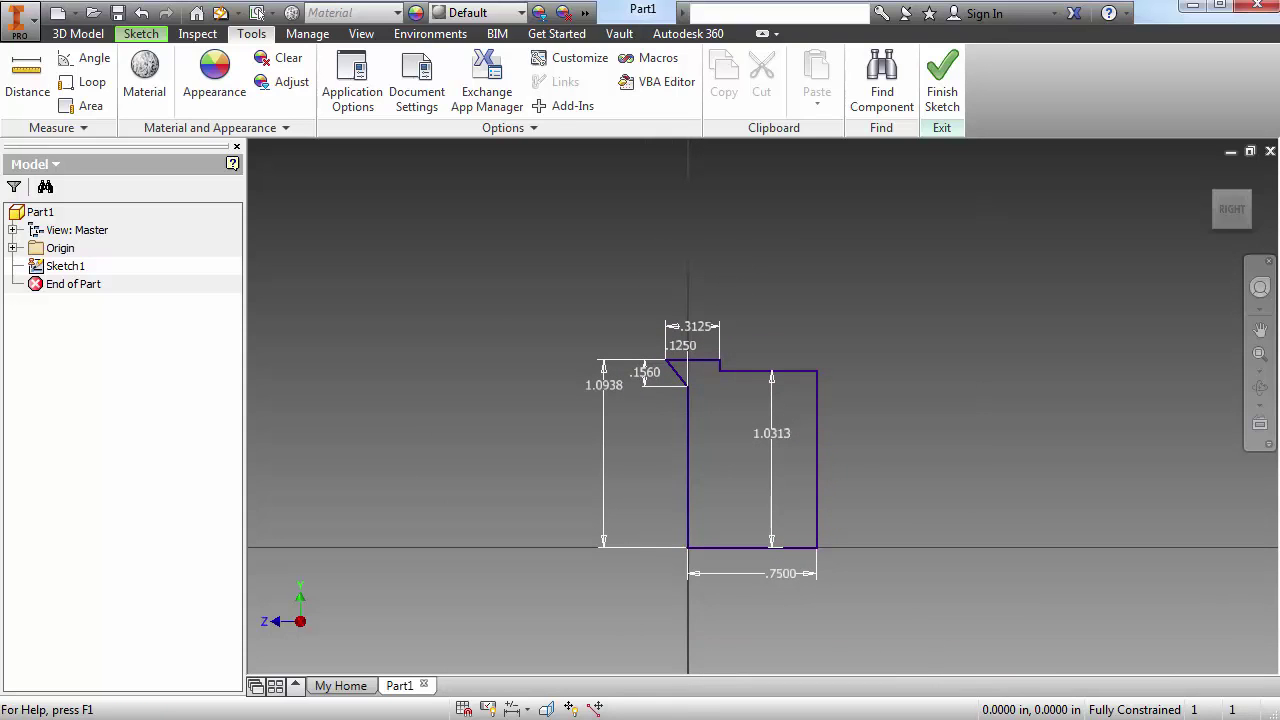
left_click(942, 80)
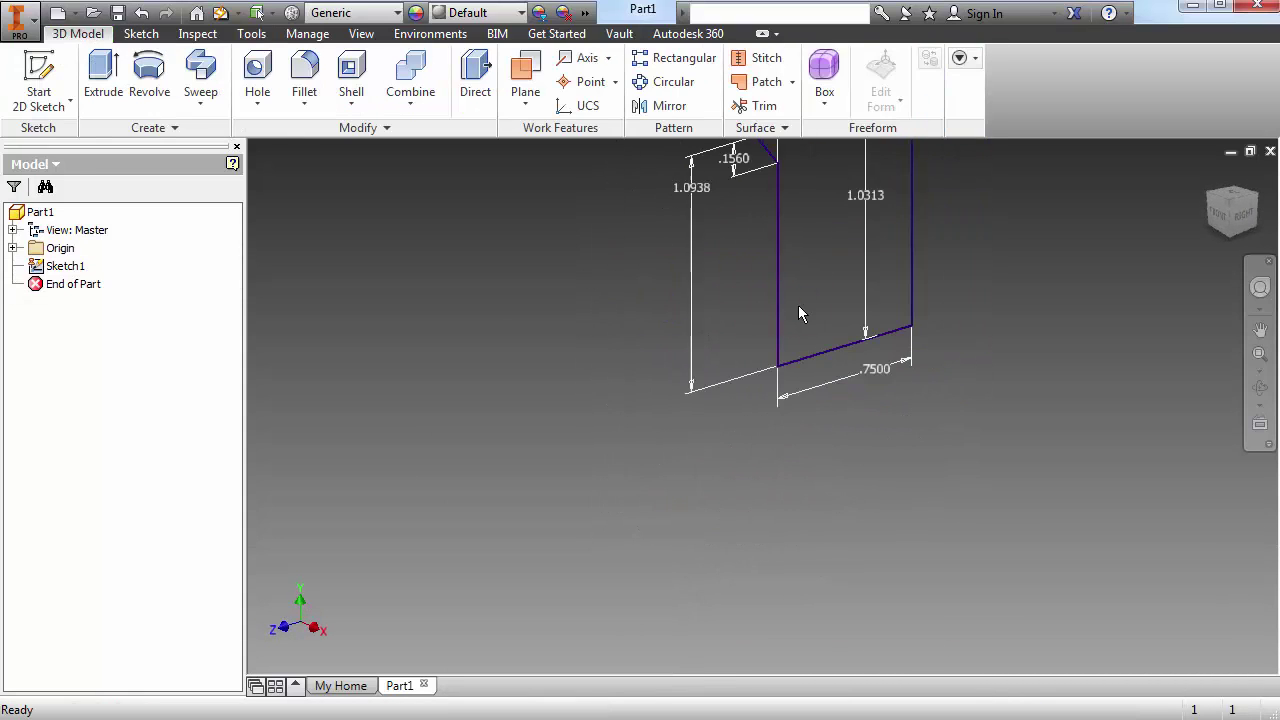
middle_click_drag(798, 305, 763, 415)
key("F6")
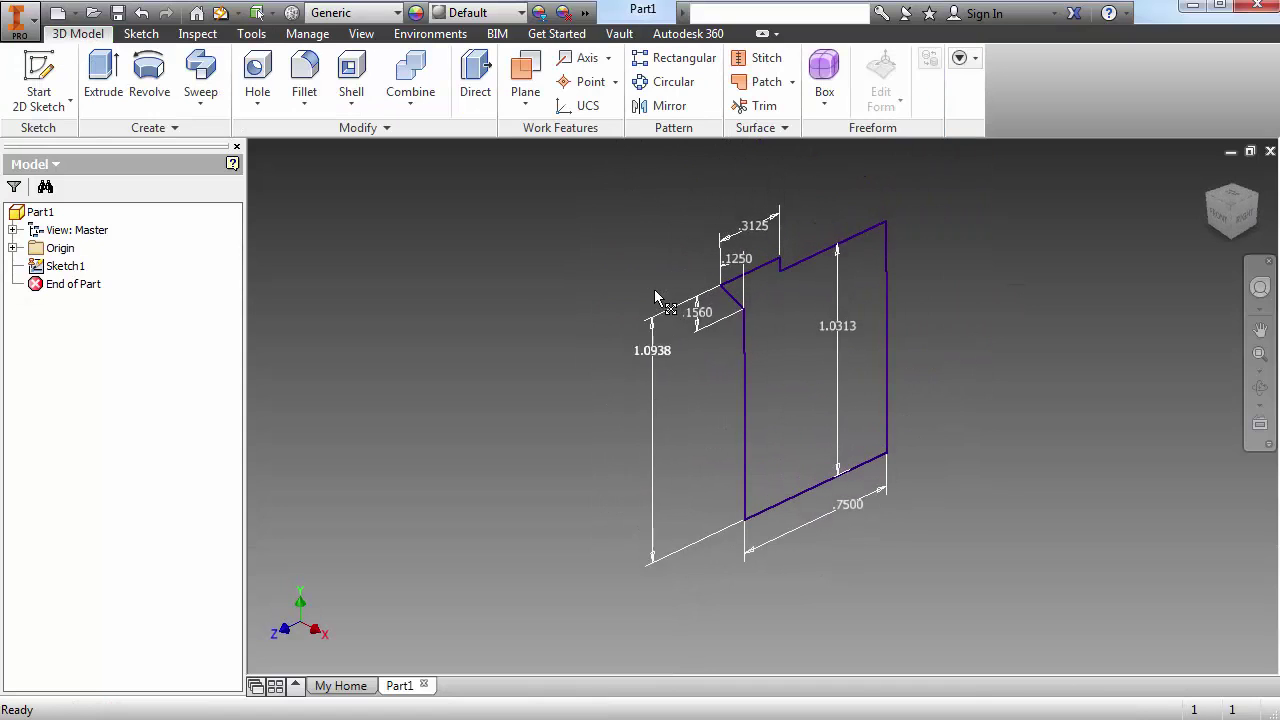
left_click(147, 72)
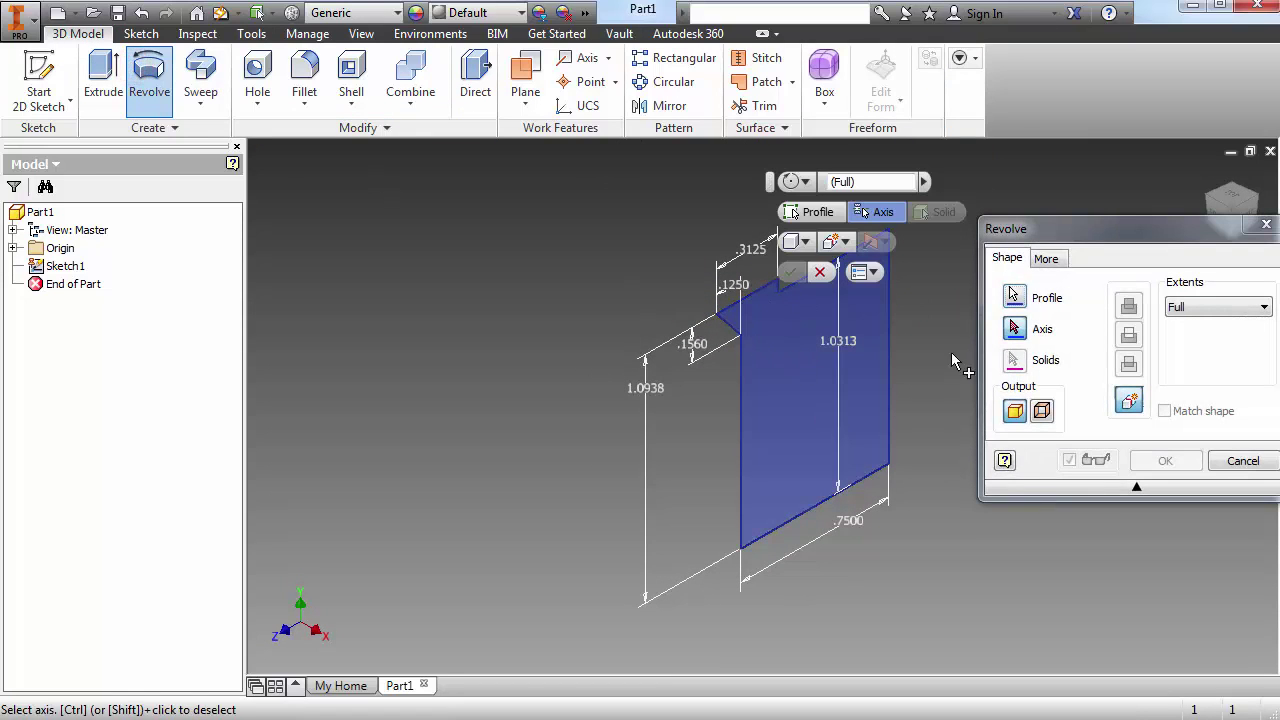
left_click(822, 530)
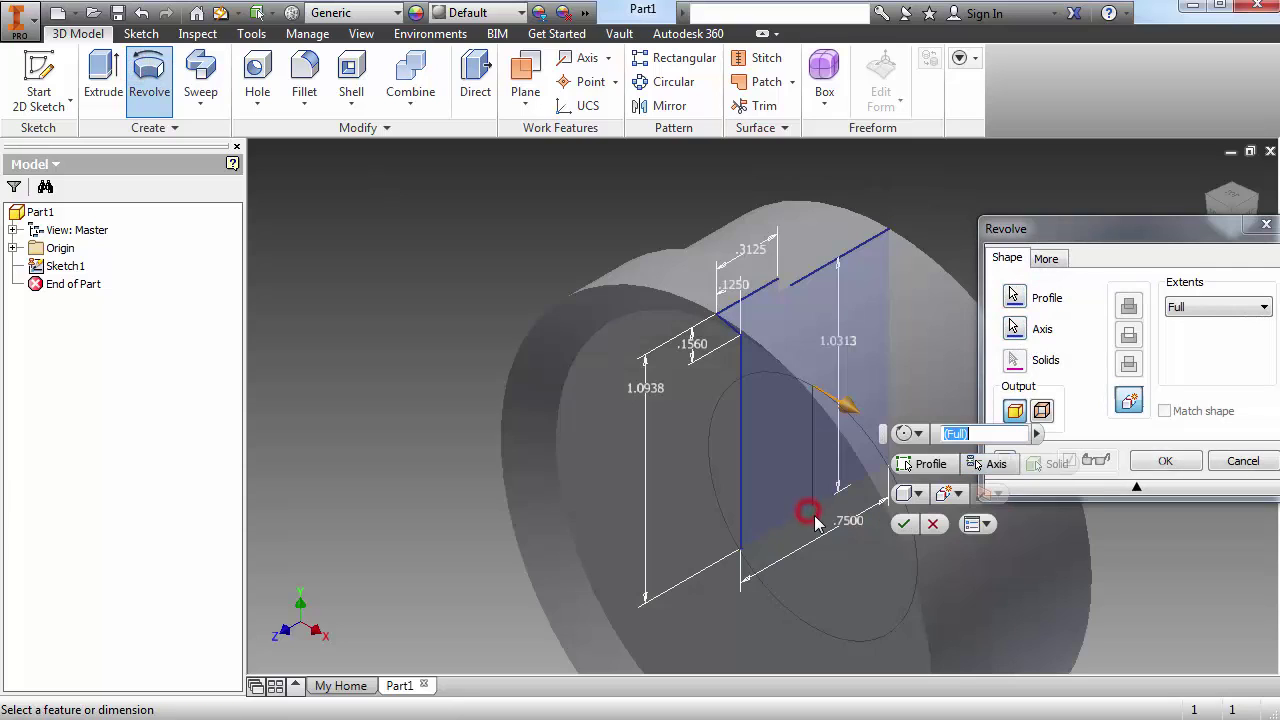
left_click(910, 525)
Sketch a point at the centre of the recessed circular face inside the lip and finish the sketch
middle_click_drag(866, 527, 795, 295)
middle_click_drag(718, 388, 641, 366, "shift")
left_click(641, 366)
left_click(705, 394)
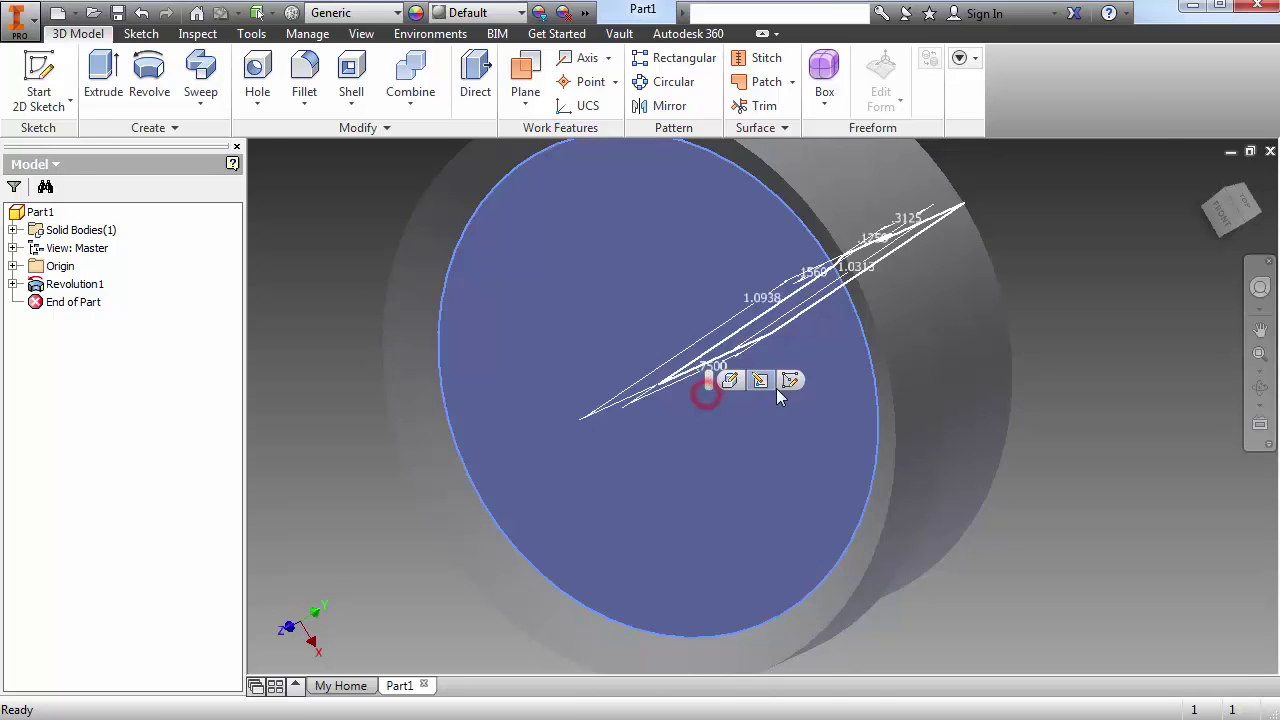
left_click(789, 381)
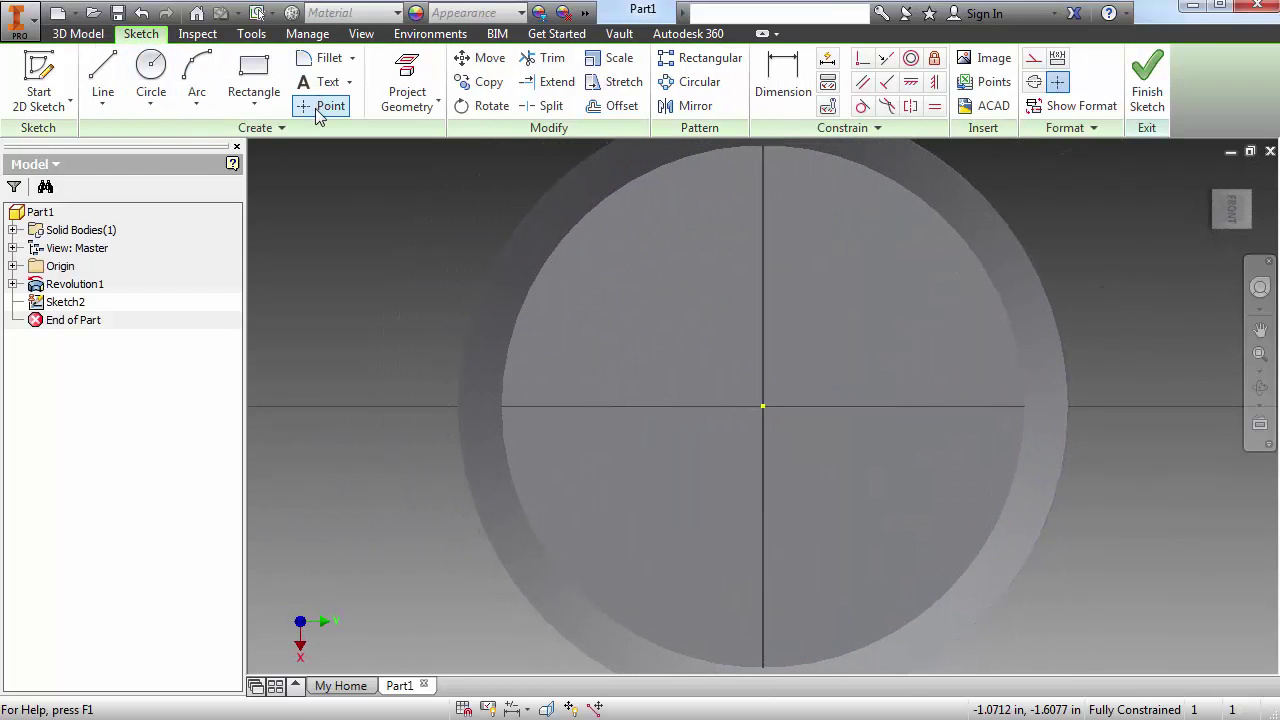
left_click(318, 112)
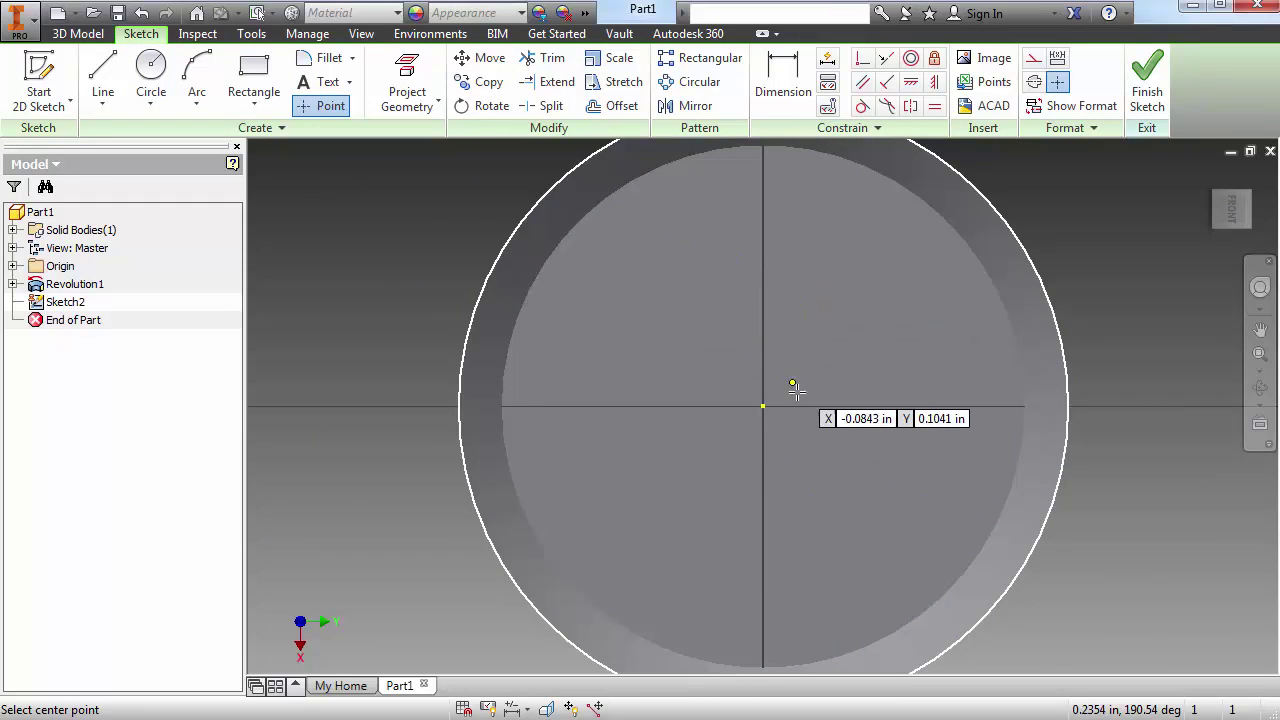
left_click(763, 408)
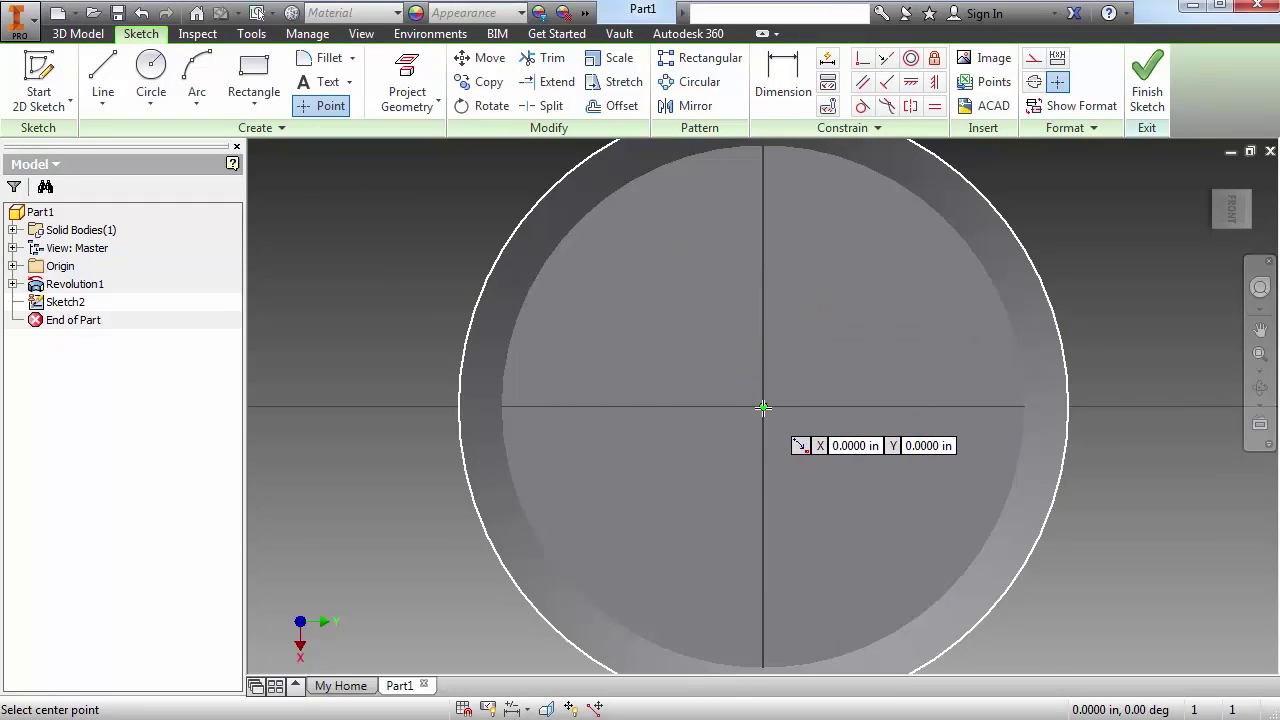
left_click(1147, 80)
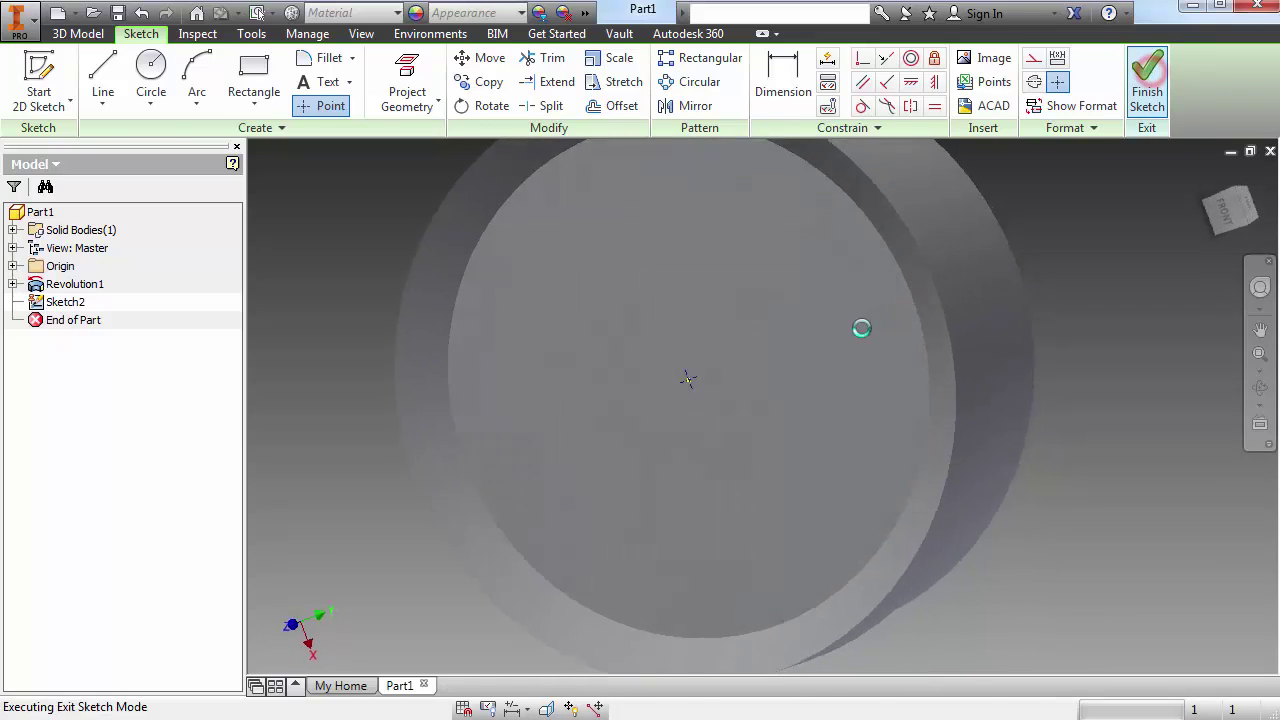
Start a counterbored hole at the centre point with a 0.4375 in counterbore diameter and 0.3125 in counterbore depth
left_click(257, 72)
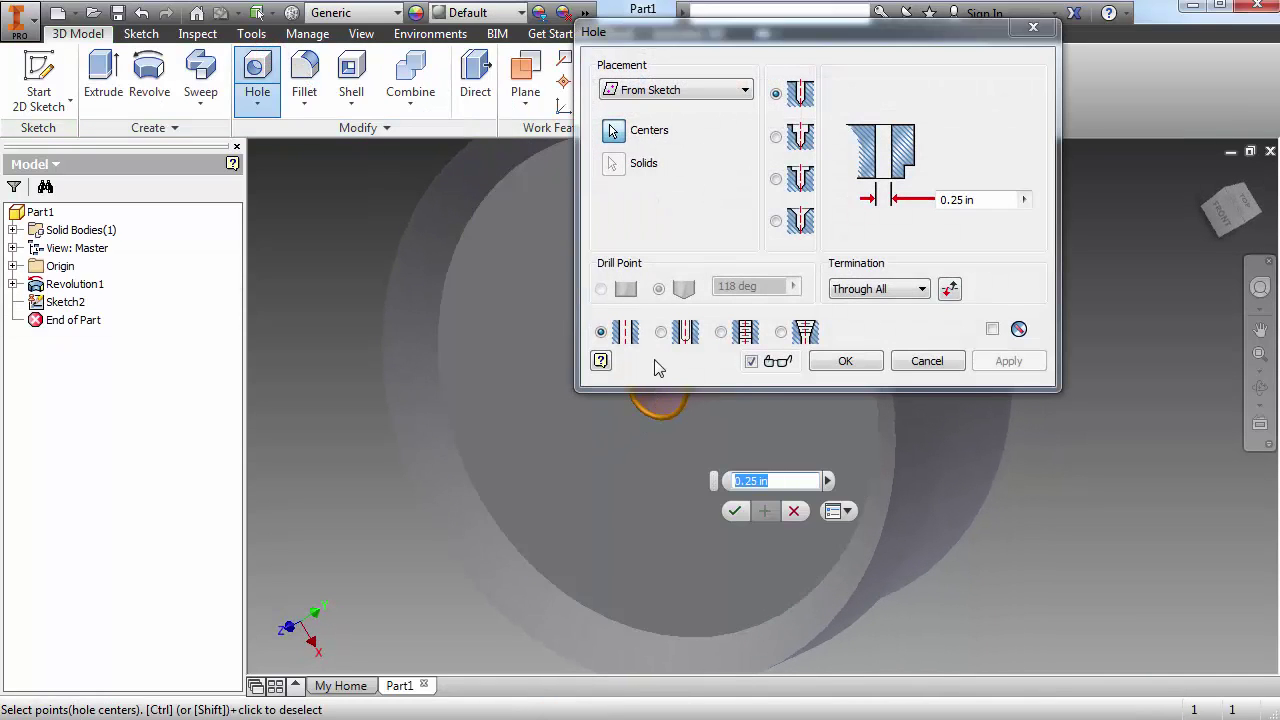
left_click_drag(745, 30, 917, 61)
scroll(614, 294, "up", 2)
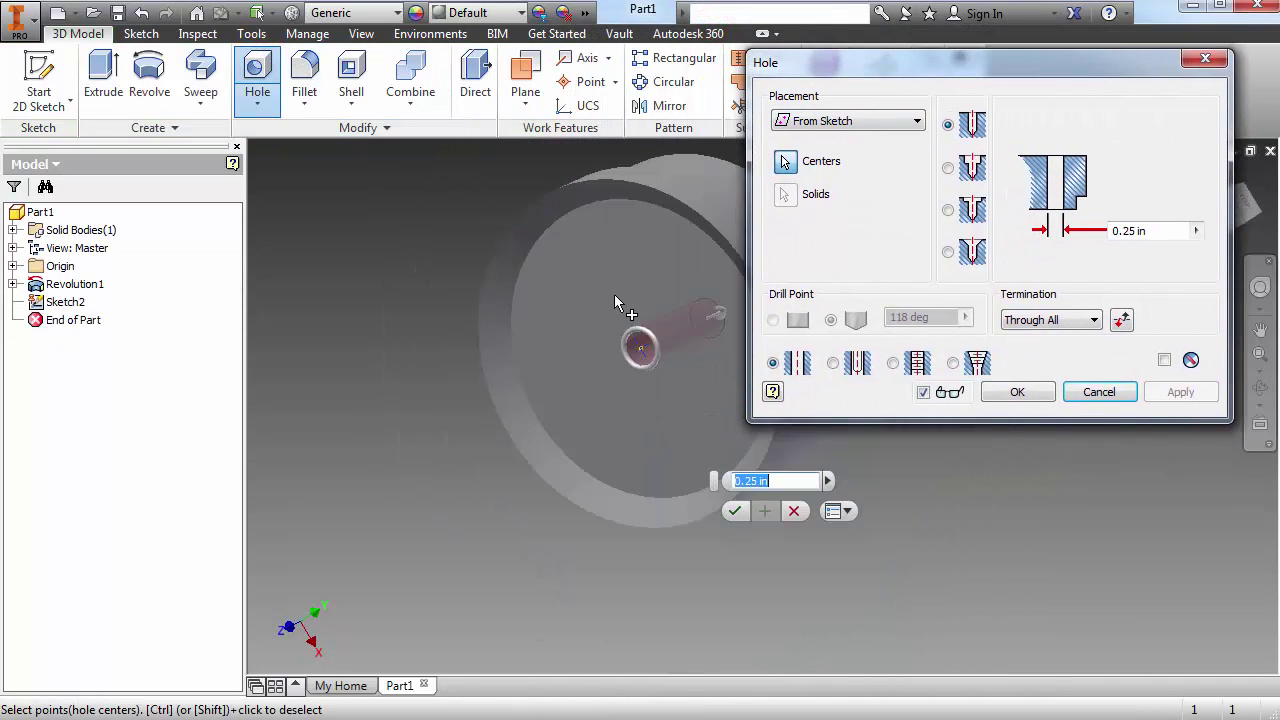
middle_click_drag(614, 294, 516, 340)
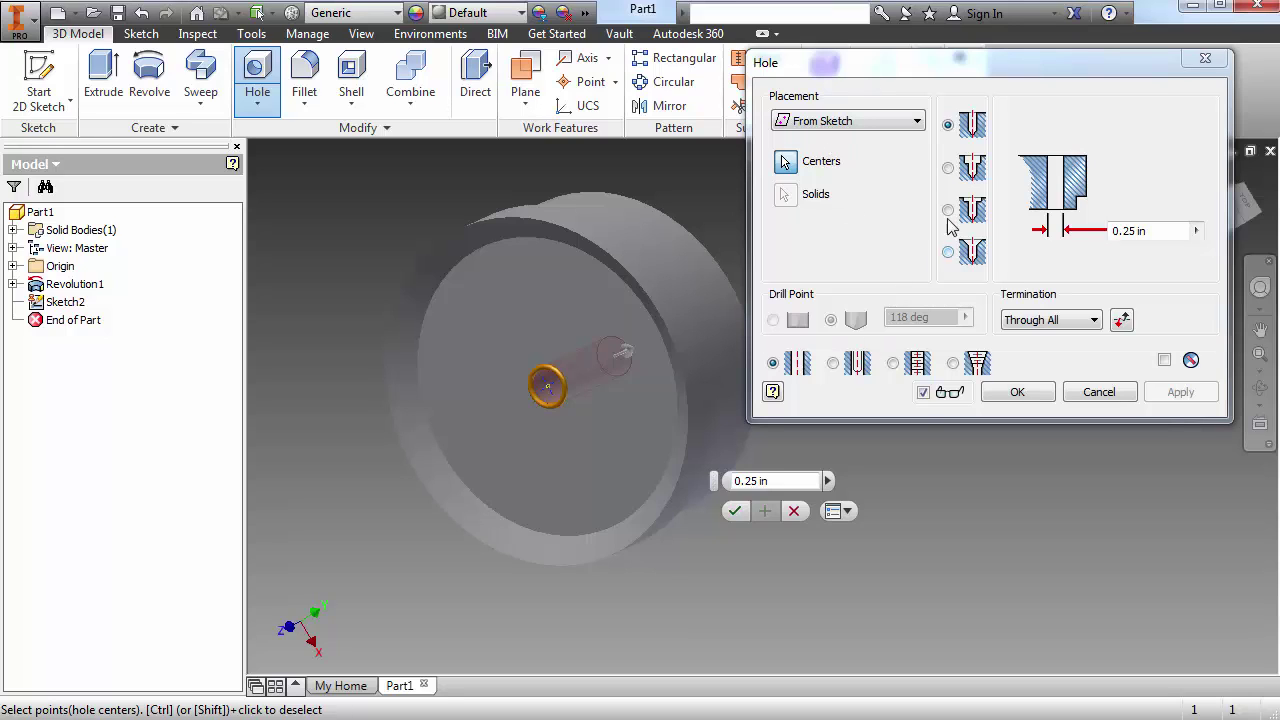
left_click(950, 170)
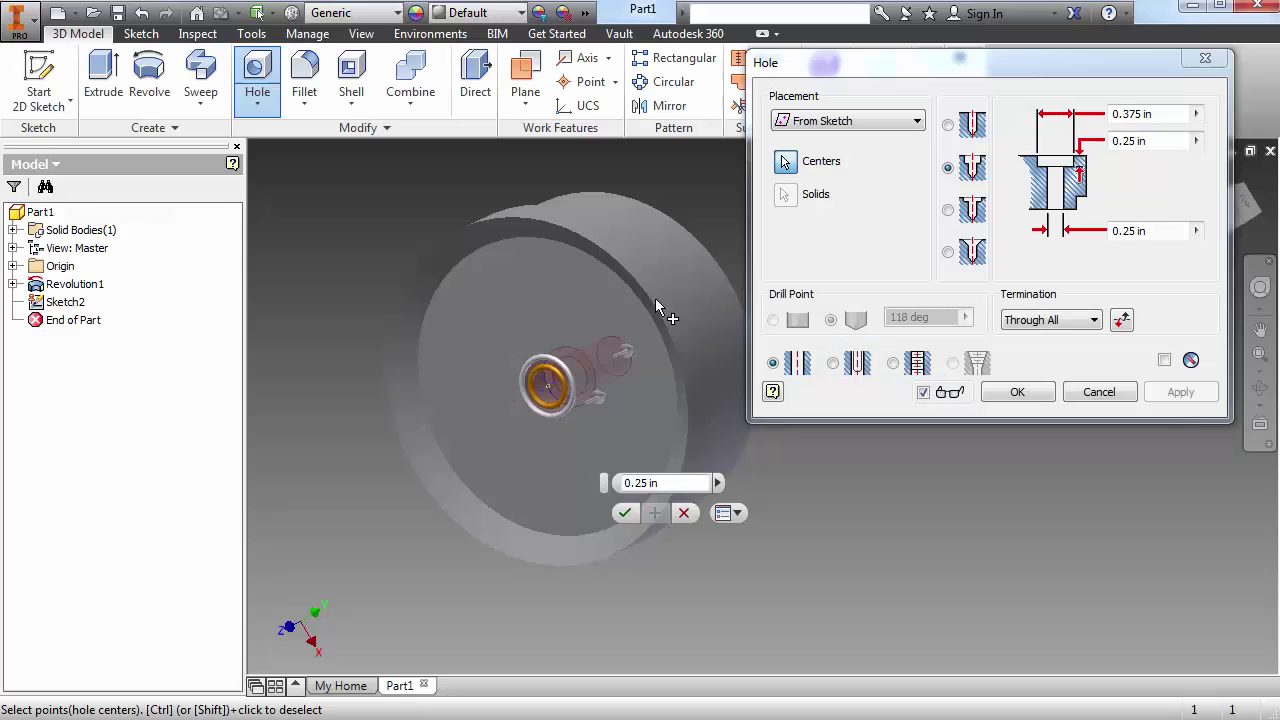
left_click(1165, 113)
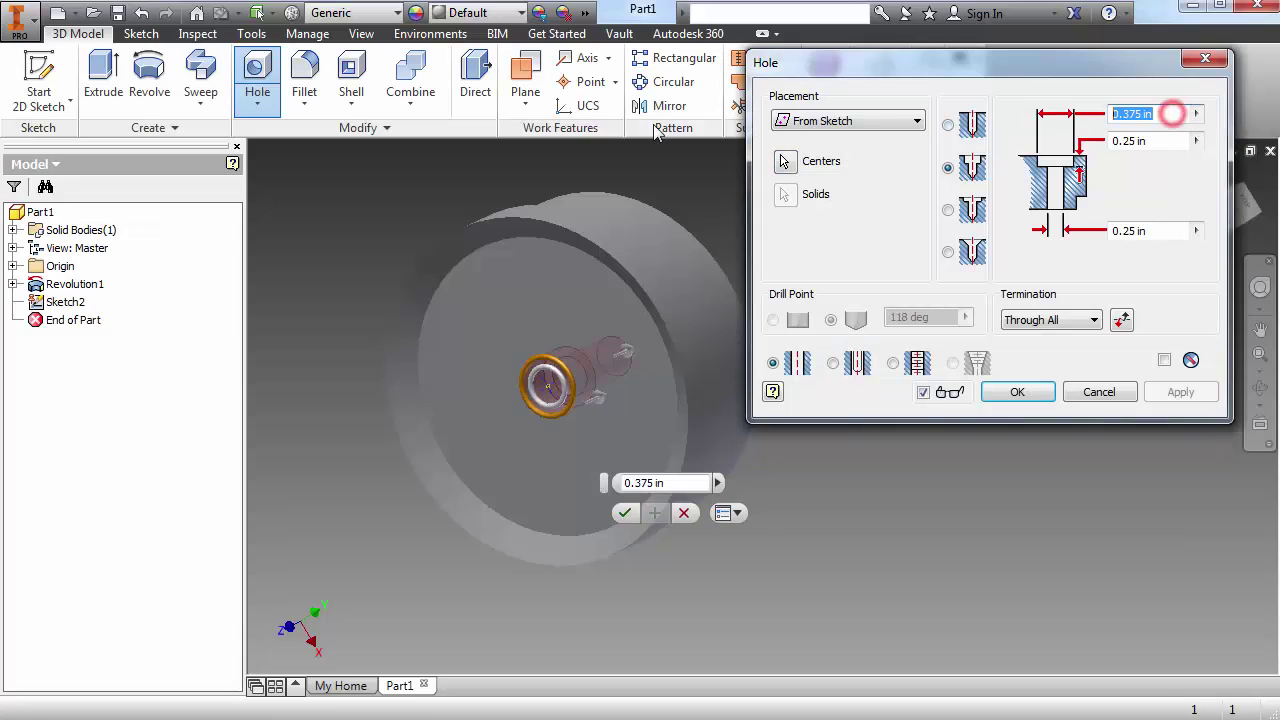
type(".43")
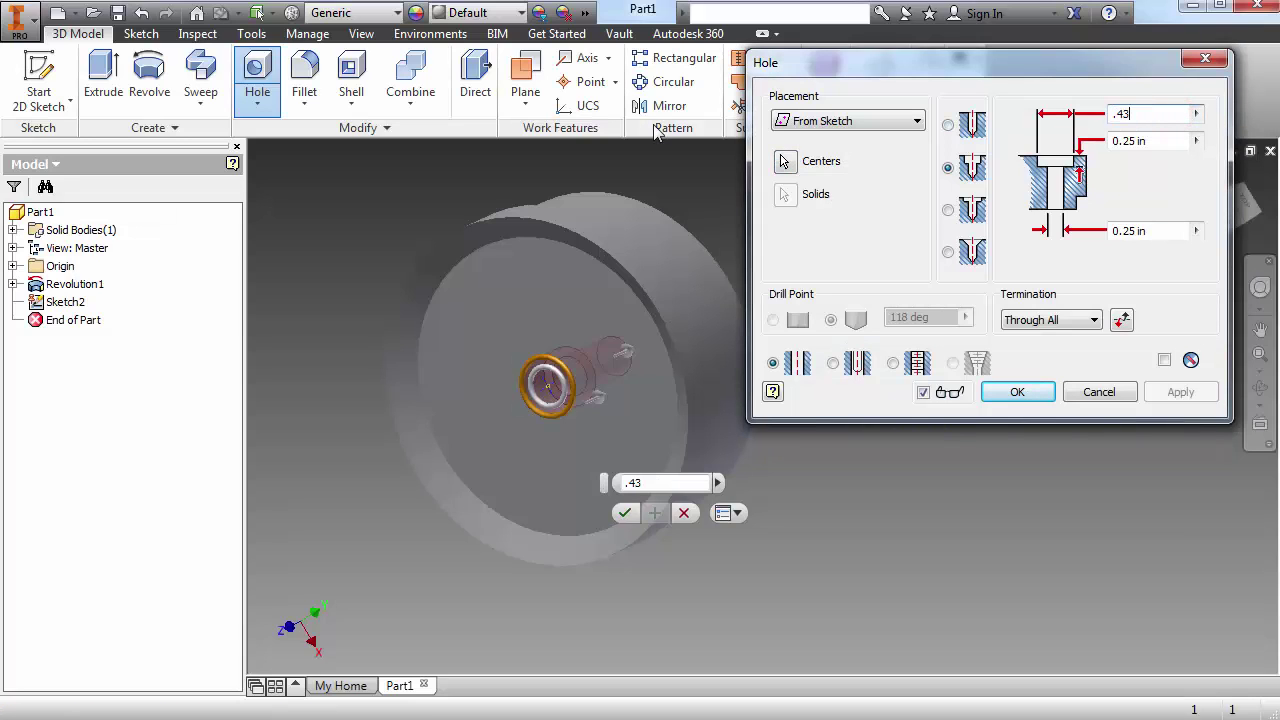
key("Tab")
type(".")
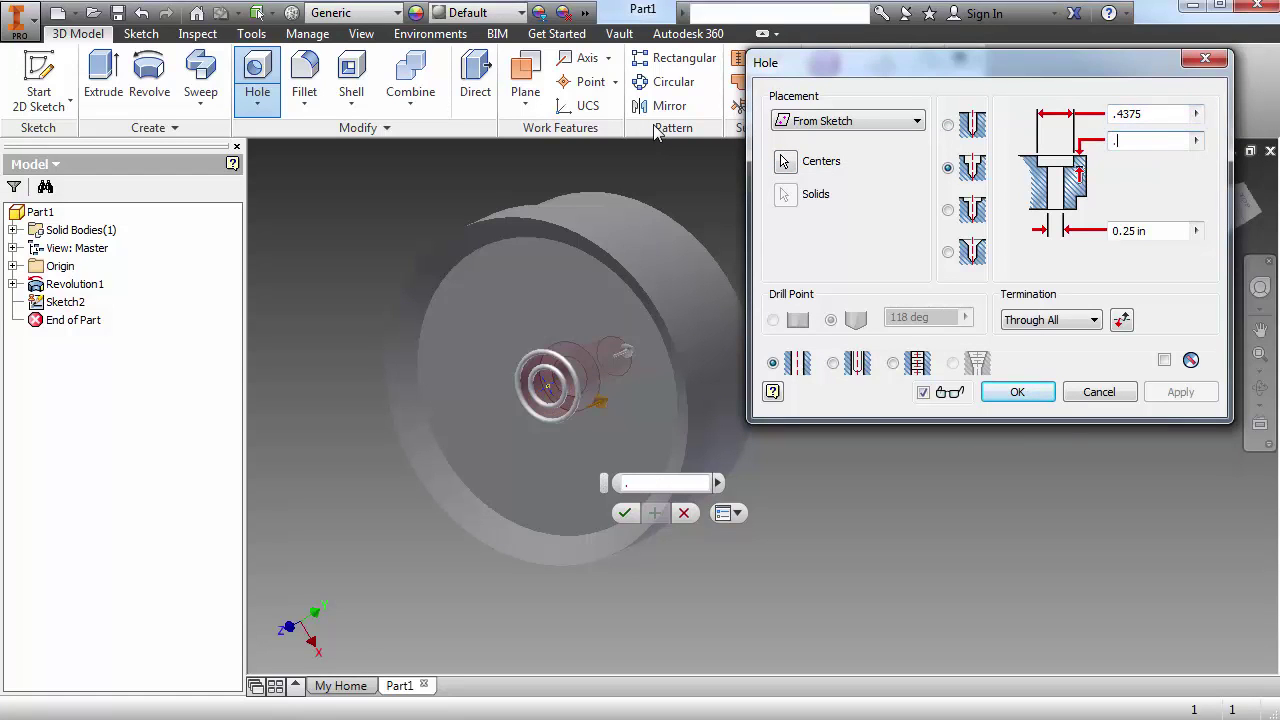
type("3125")
key("Tab")
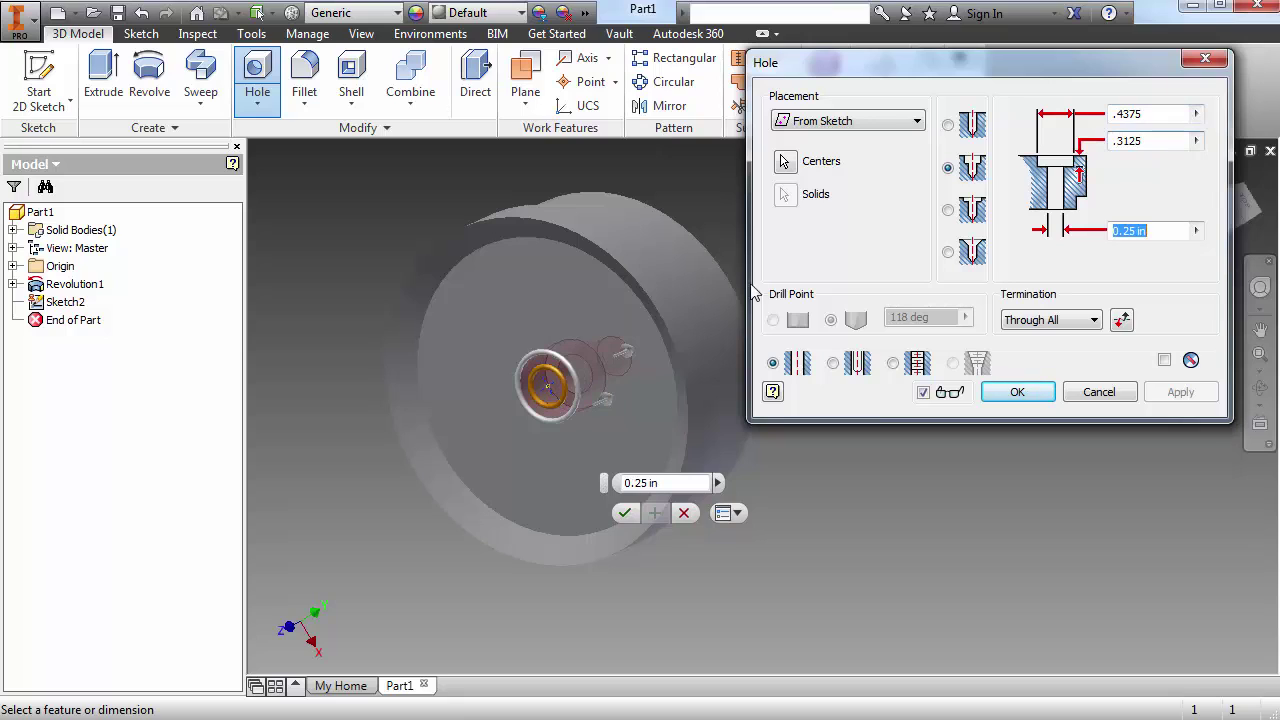
Create the counterbored hole with Through All termination and a 0.25 in drill diameter
left_click(1066, 320)
left_click(1047, 357)
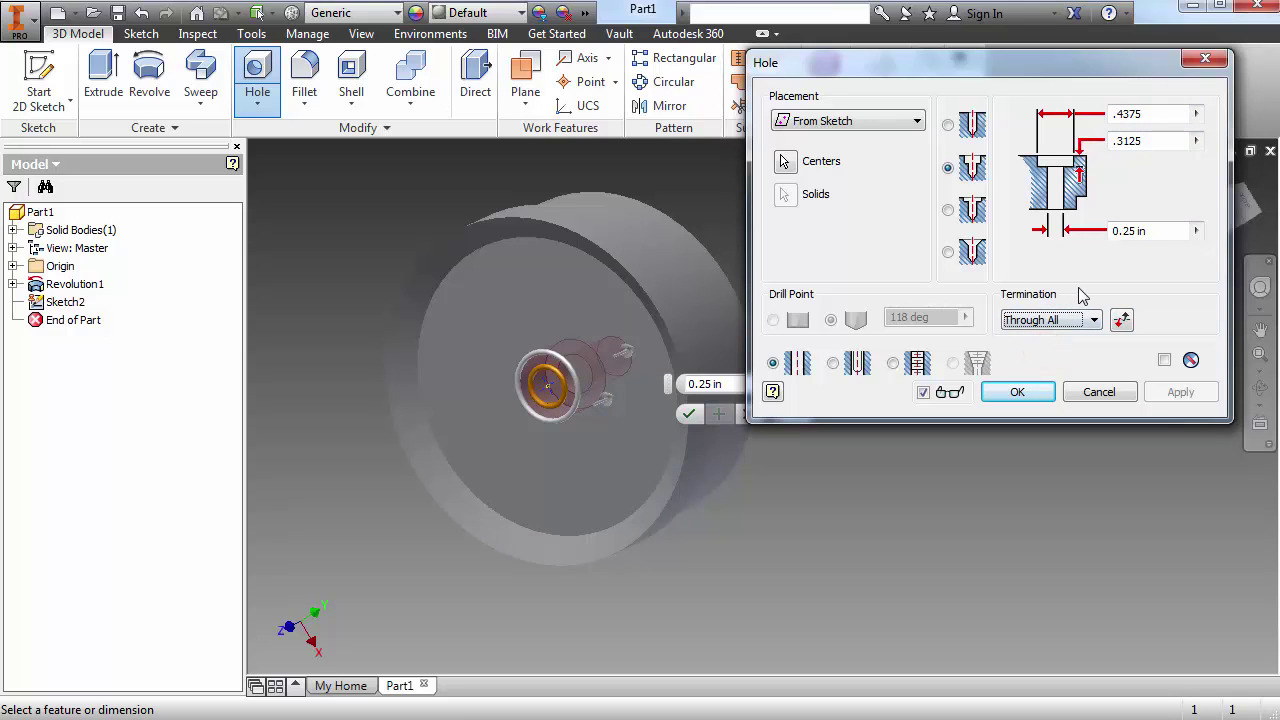
left_click(1160, 231)
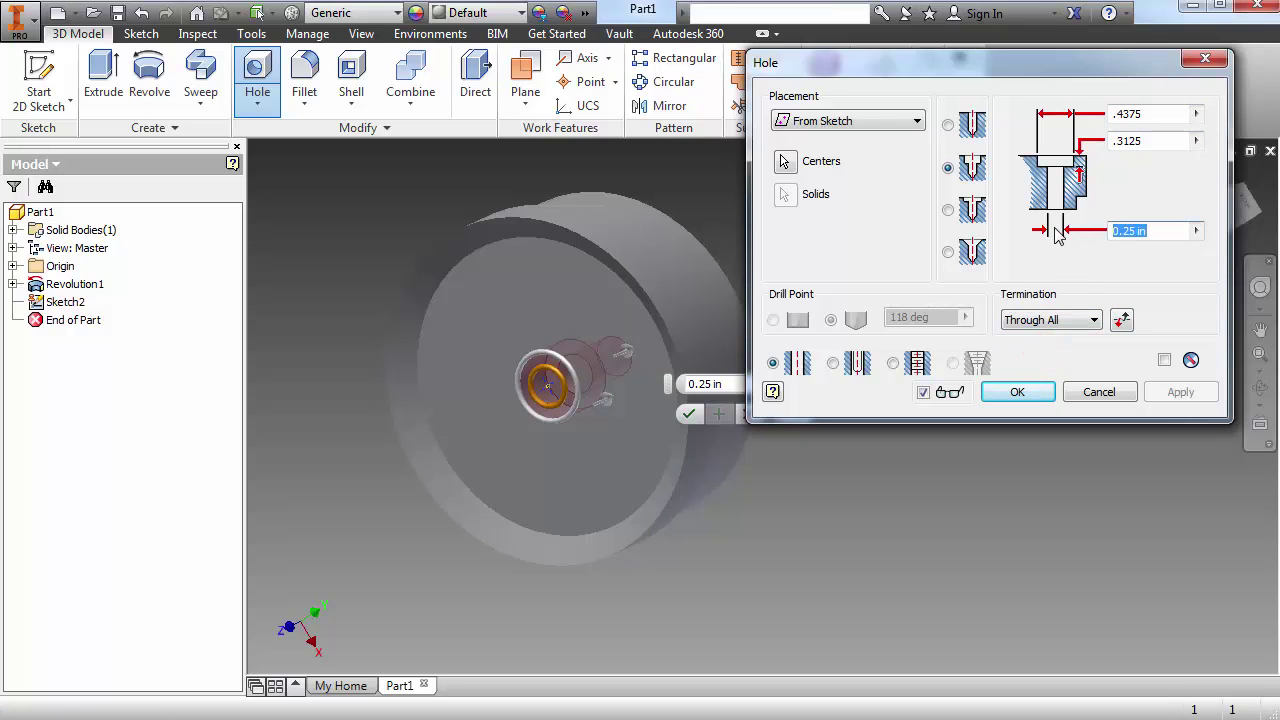
left_click(1035, 394)
Start a sketch on the flat back face and place a point about 0.54 in directly above the centre hole
key("F4")
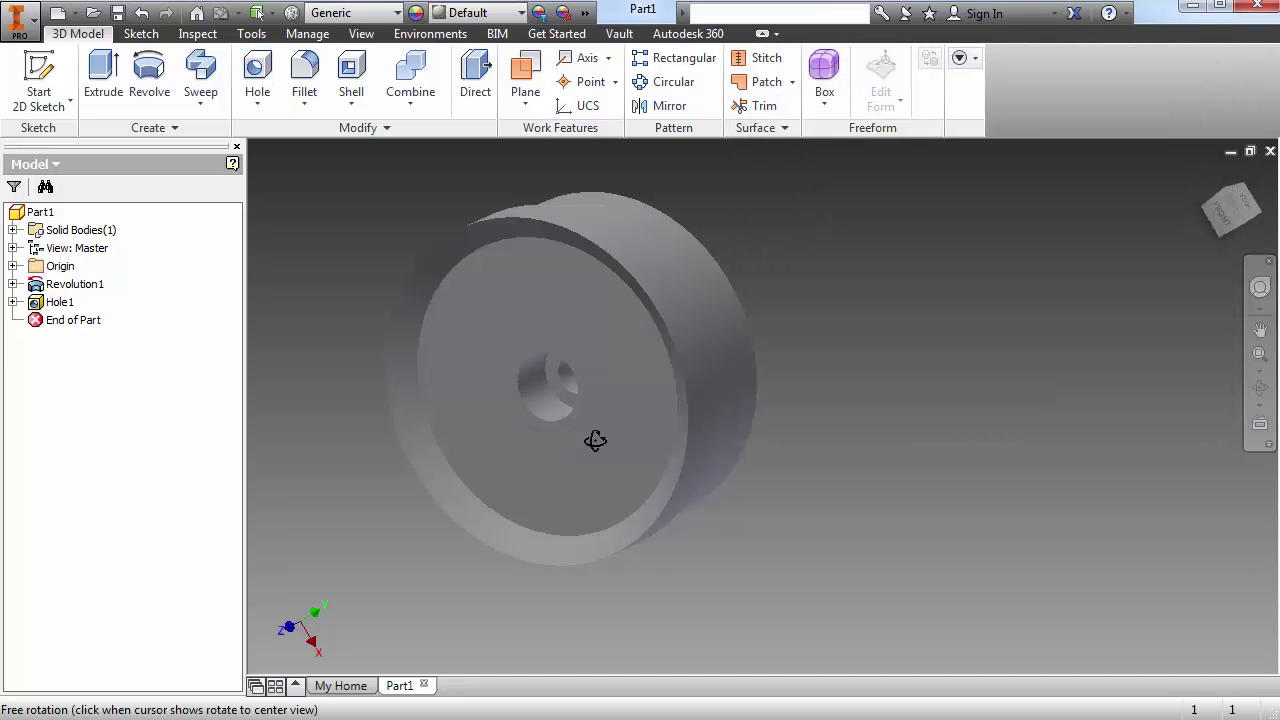
left_click_drag(586, 437, 450, 418)
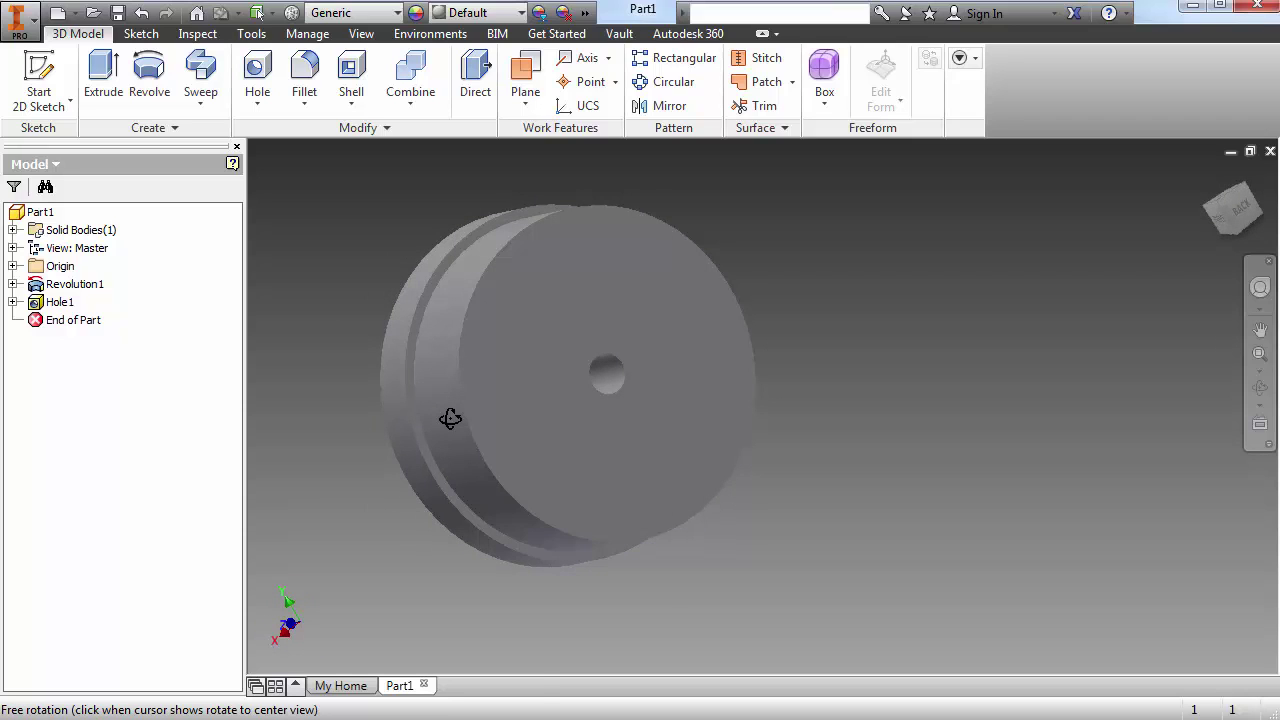
key("Escape")
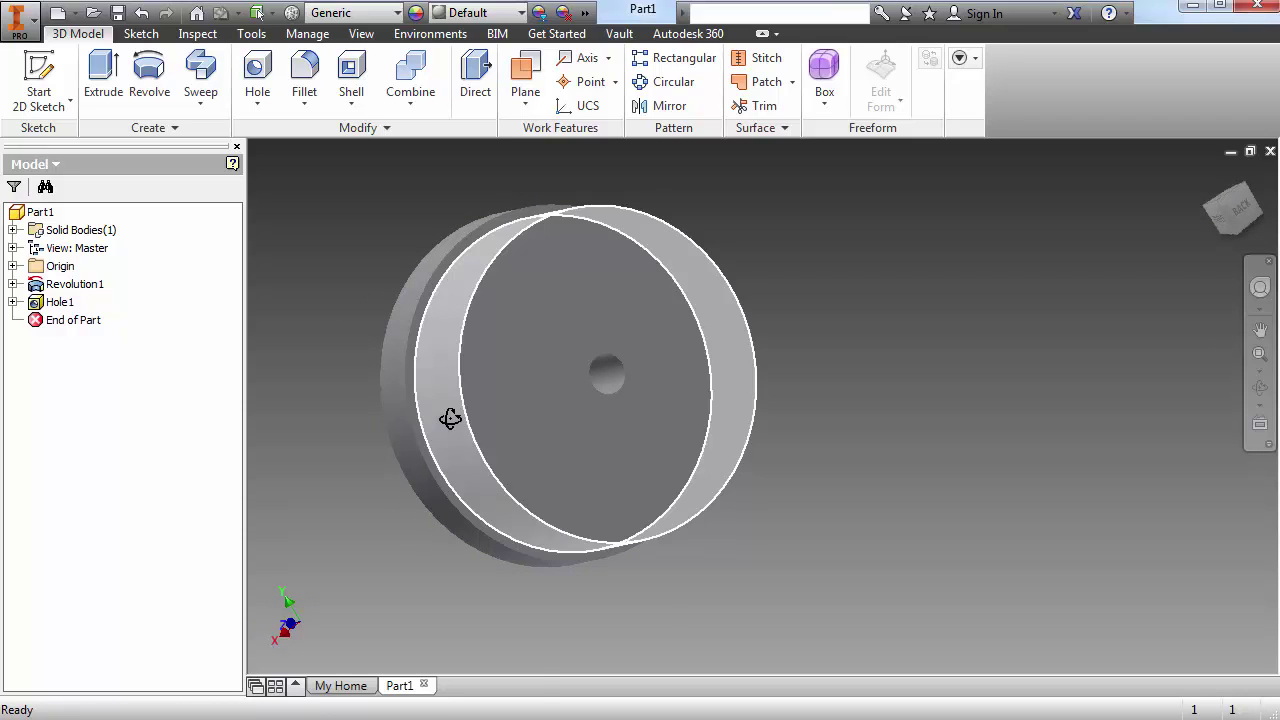
left_click(592, 341)
left_click(603, 307)
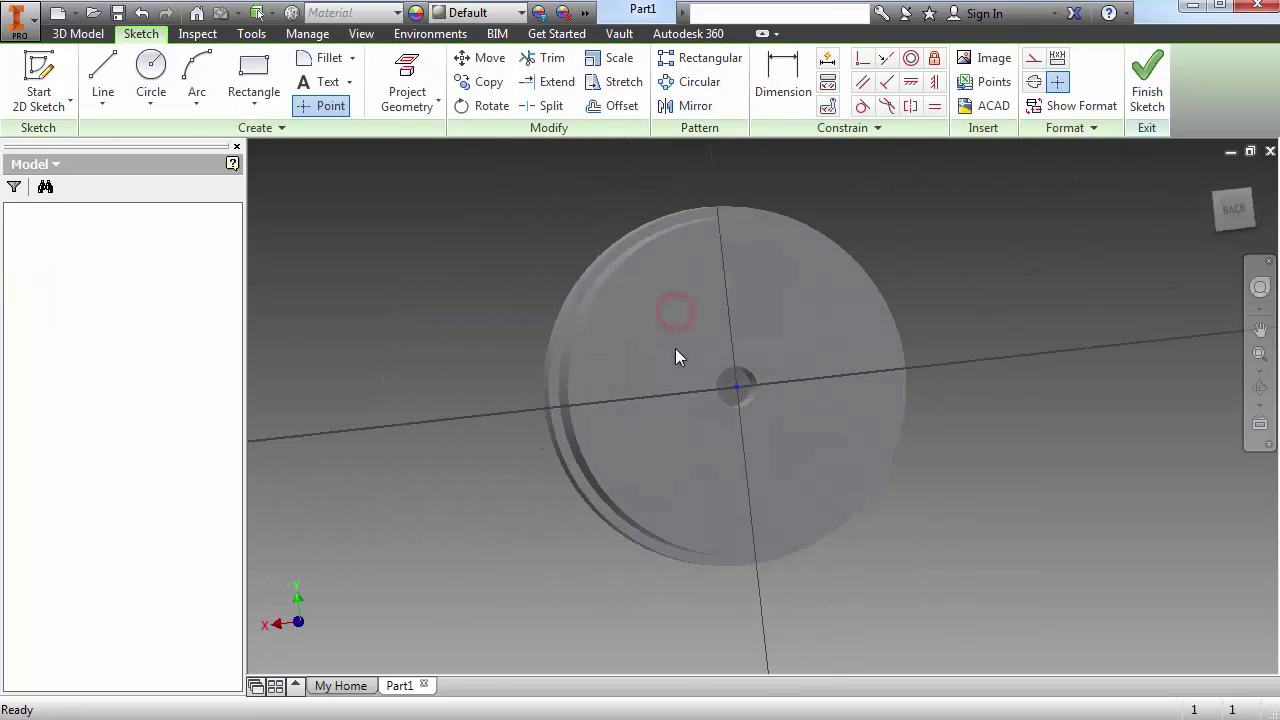
left_click(318, 106)
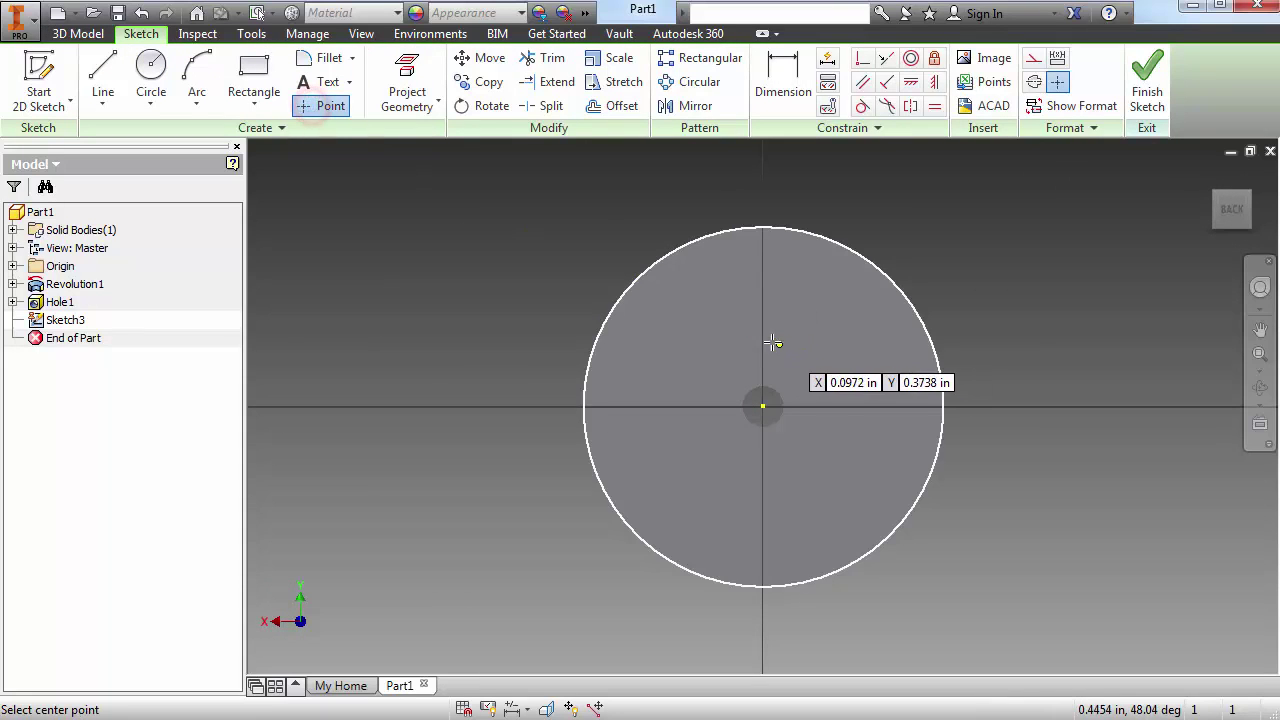
left_click(764, 405)
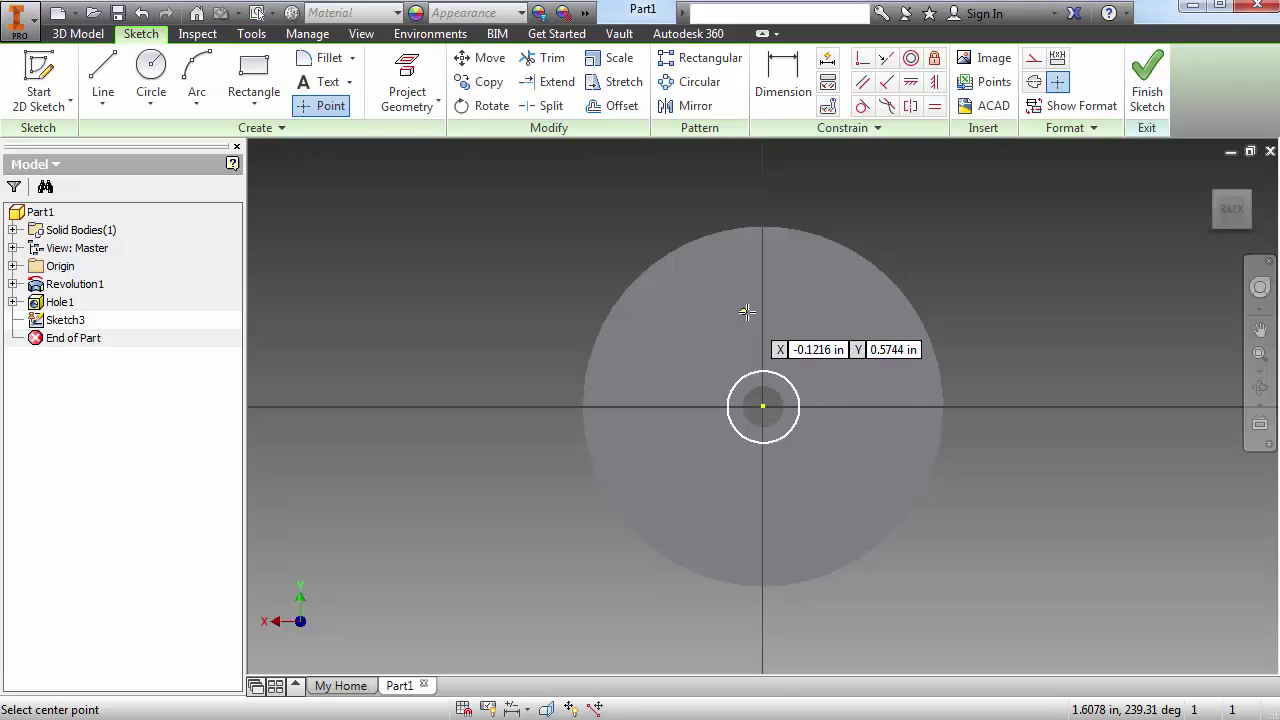
left_click(763, 317)
key("h")
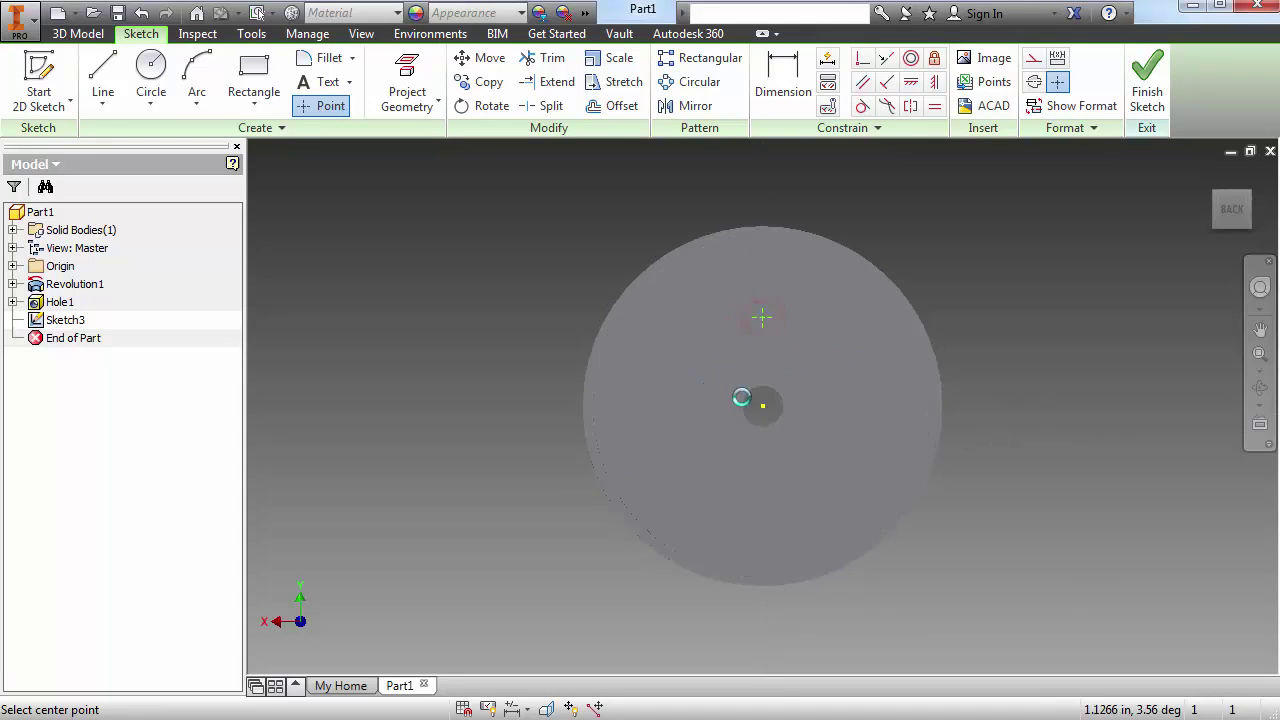
Reopen the back-face sketch and dimension the vertical distance from the centre to the upper point as 0.5 in
double_click(52, 322)
key("d")
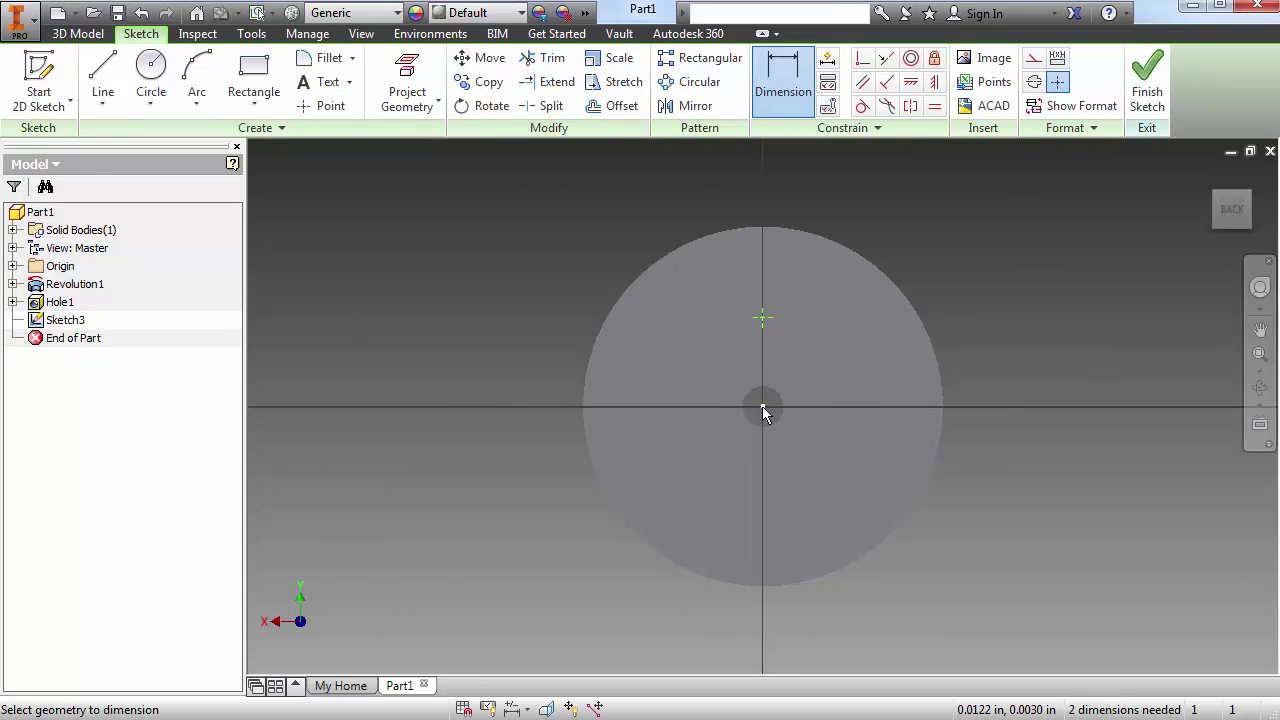
left_click(762, 406)
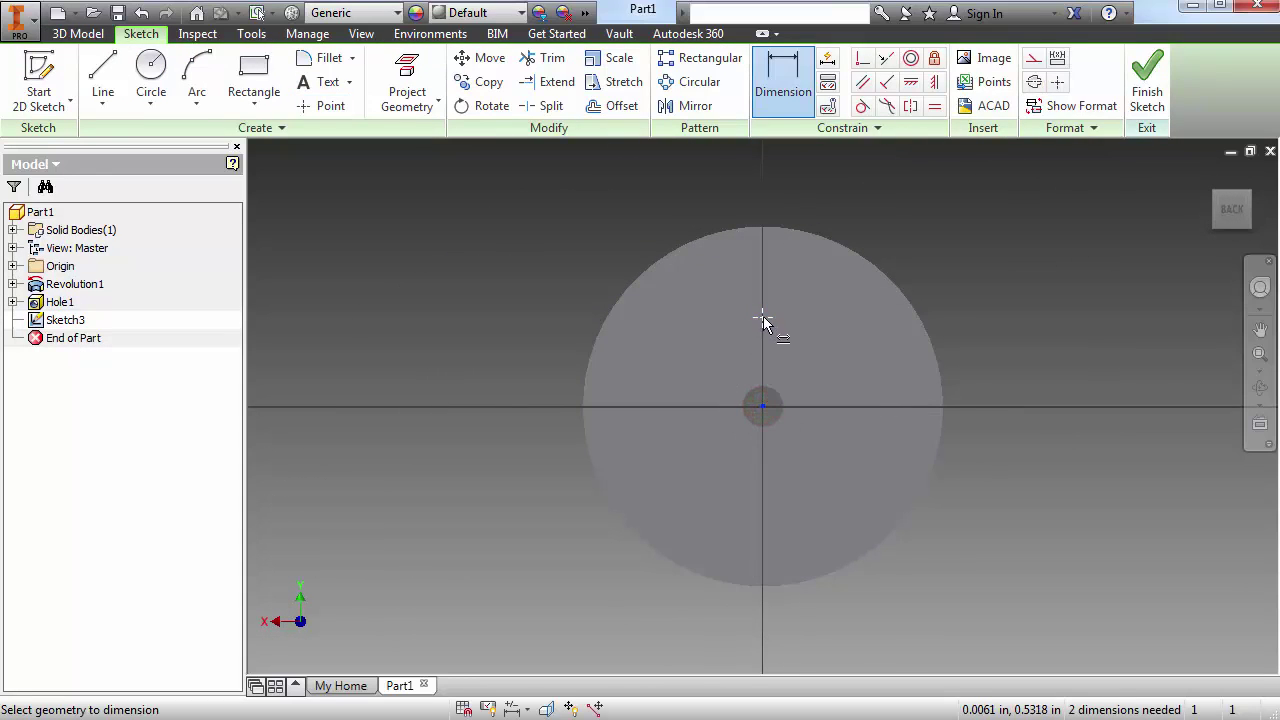
left_click(760, 319)
left_click(727, 368)
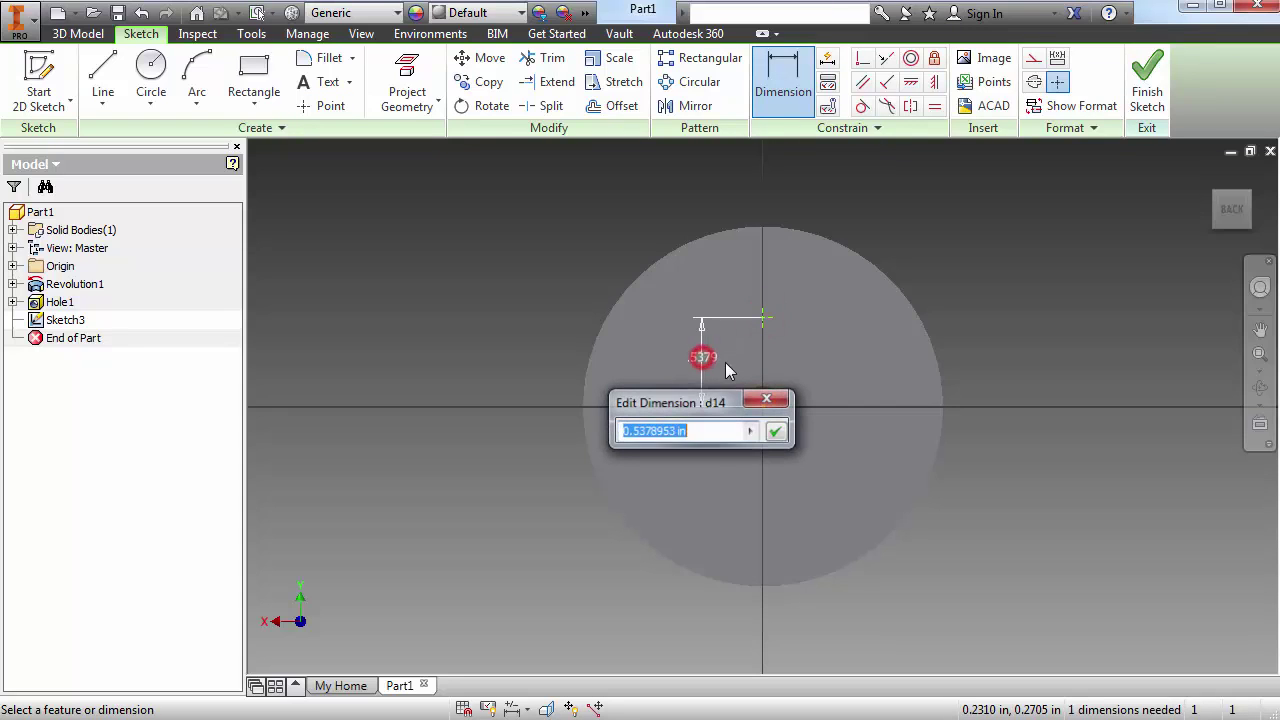
type(".5")
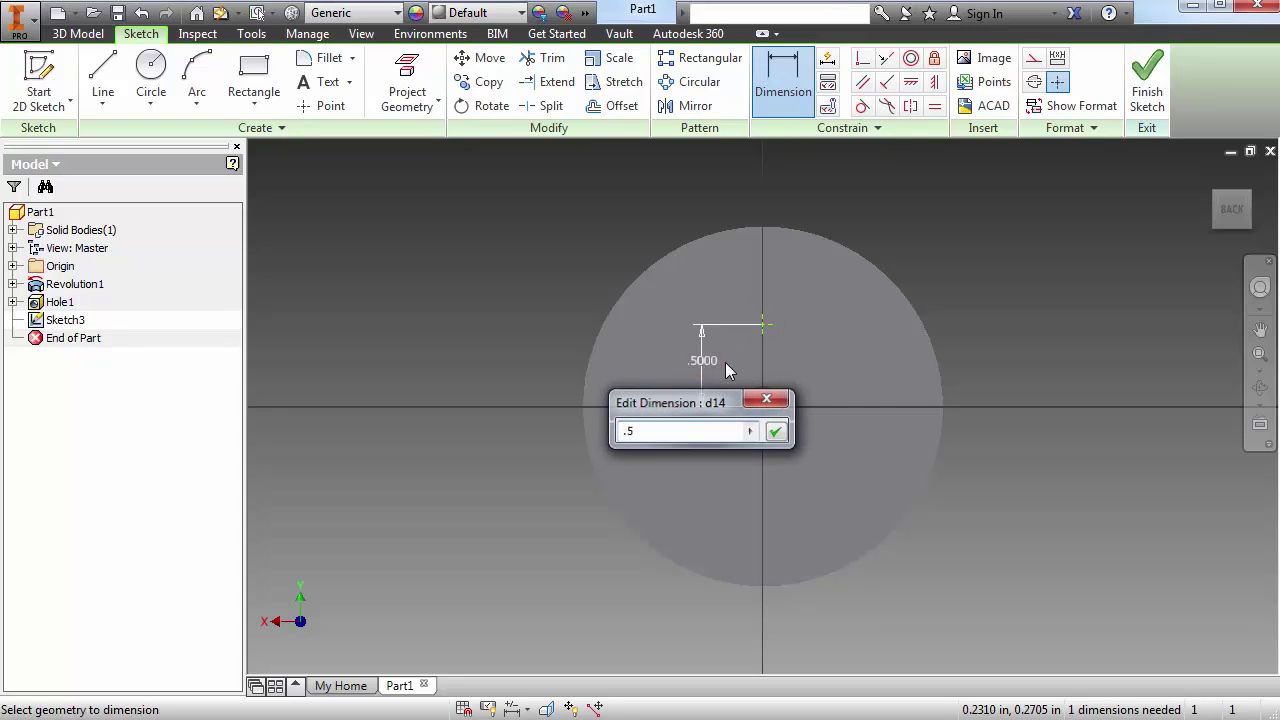
key("Return")
Finish the sketch and start a simple drilled hole without a counterbore at the offset point on the back face
left_click(1147, 80)
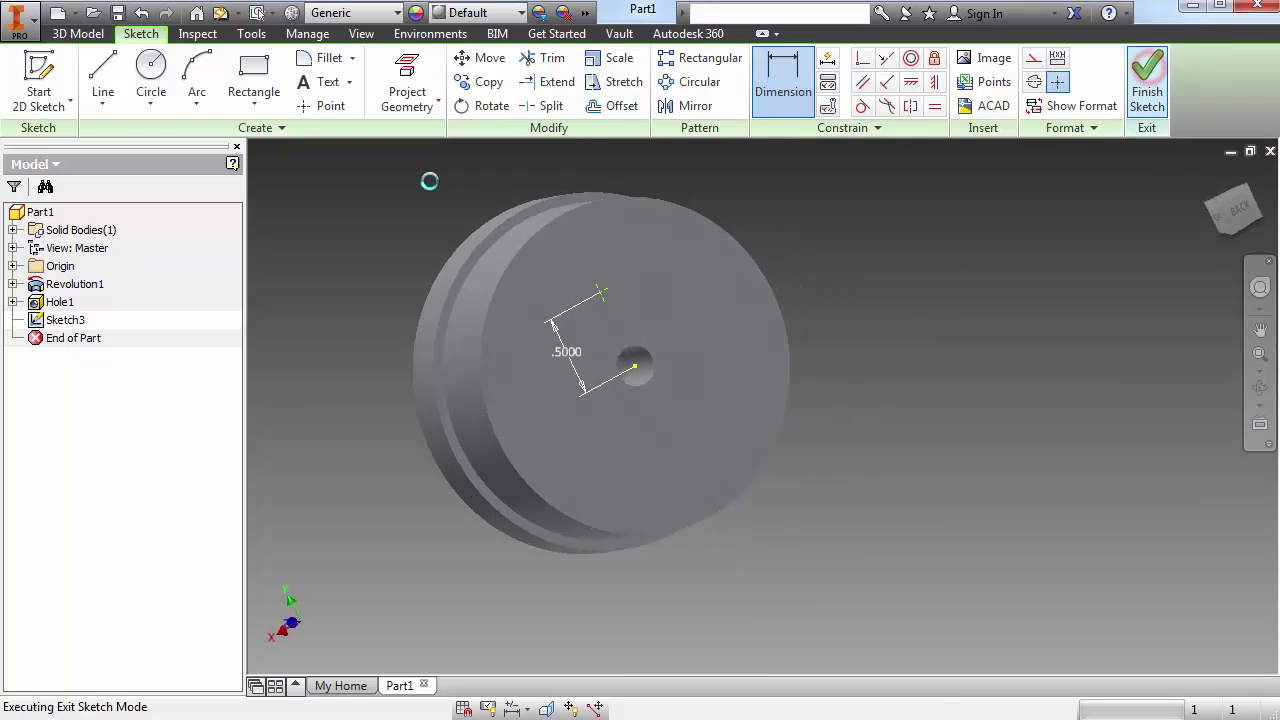
left_click(257, 78)
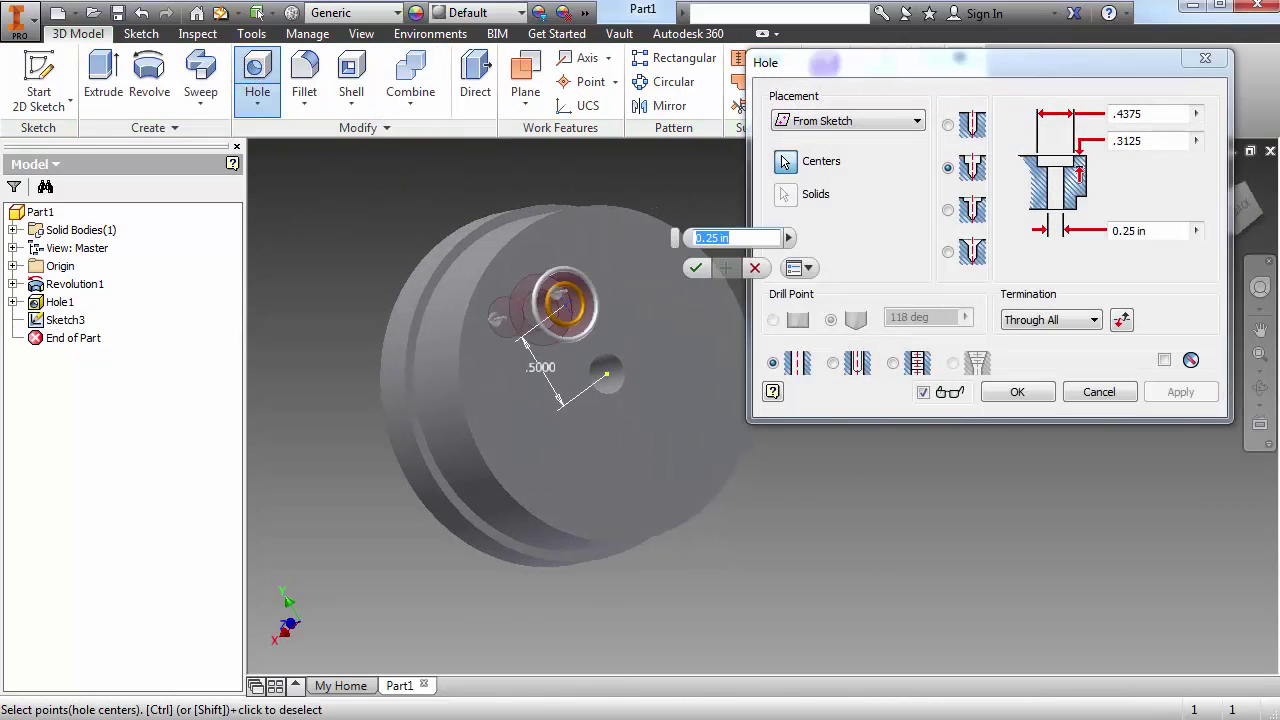
left_click(948, 125)
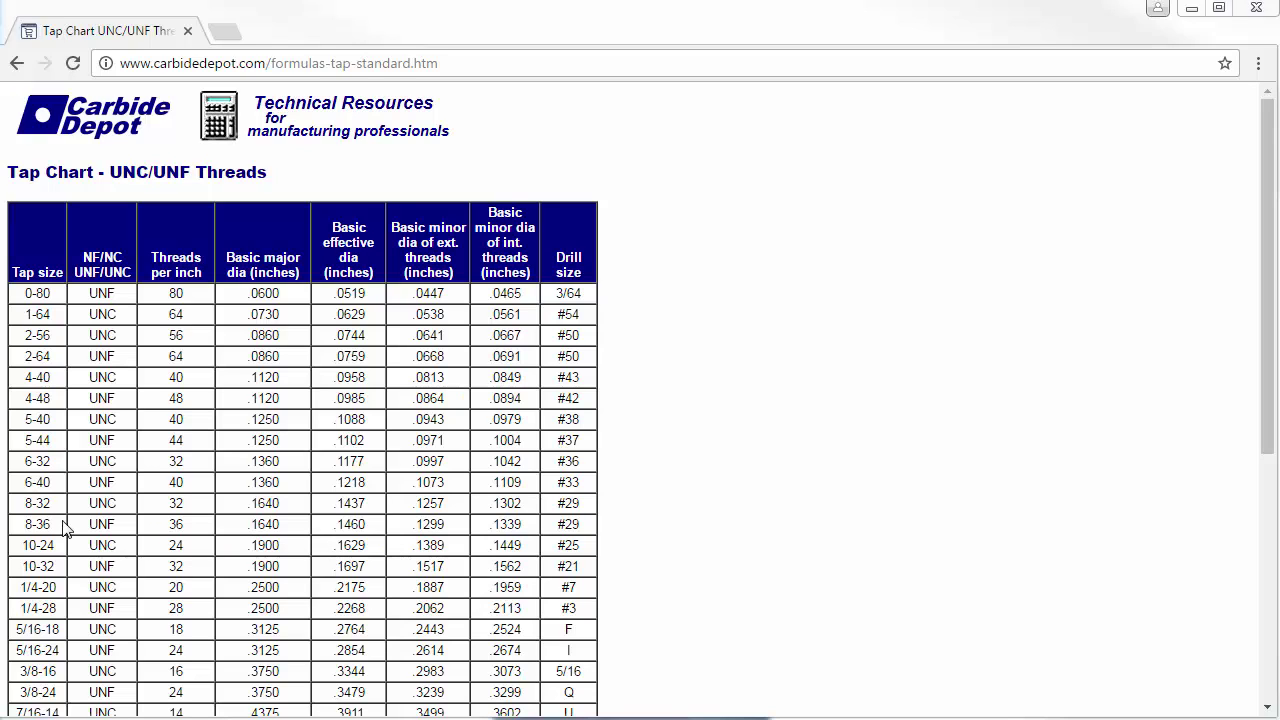
Look up the basic major diameter of the 8-32 UNC thread in the tap chart and return to Inventor
left_click_drag(28, 505, 117, 504)
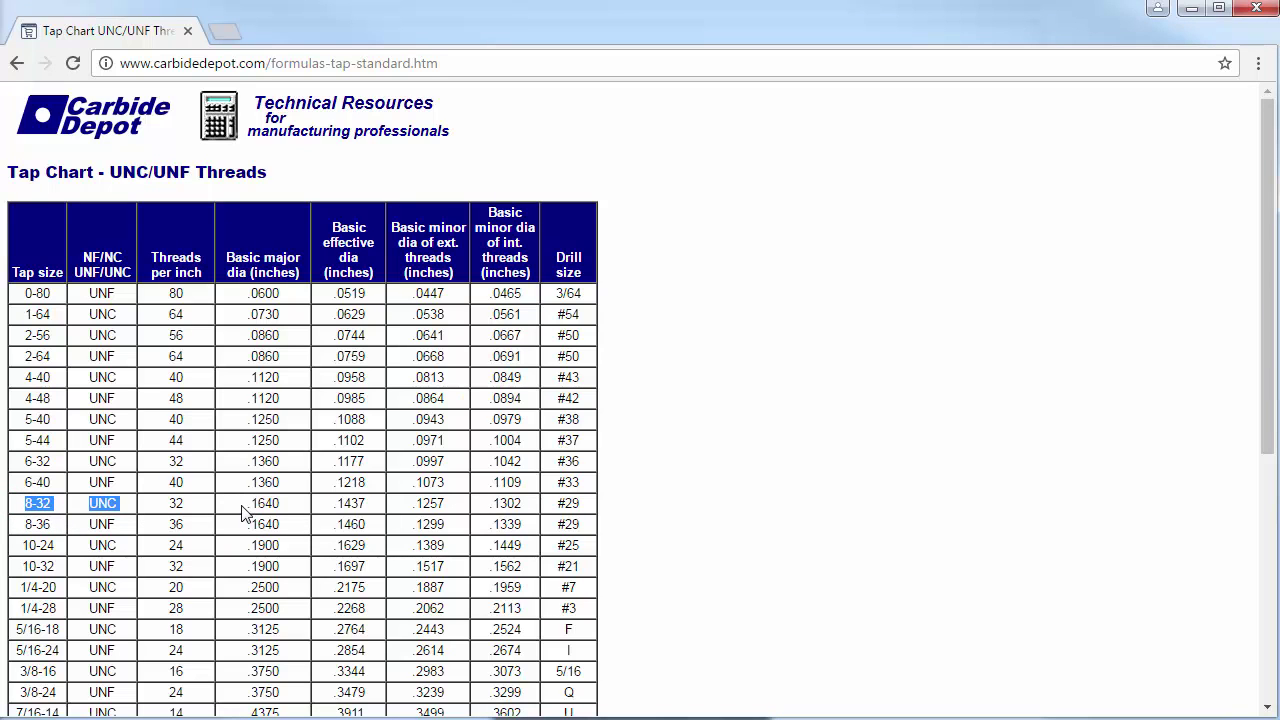
left_click_drag(245, 508, 284, 510)
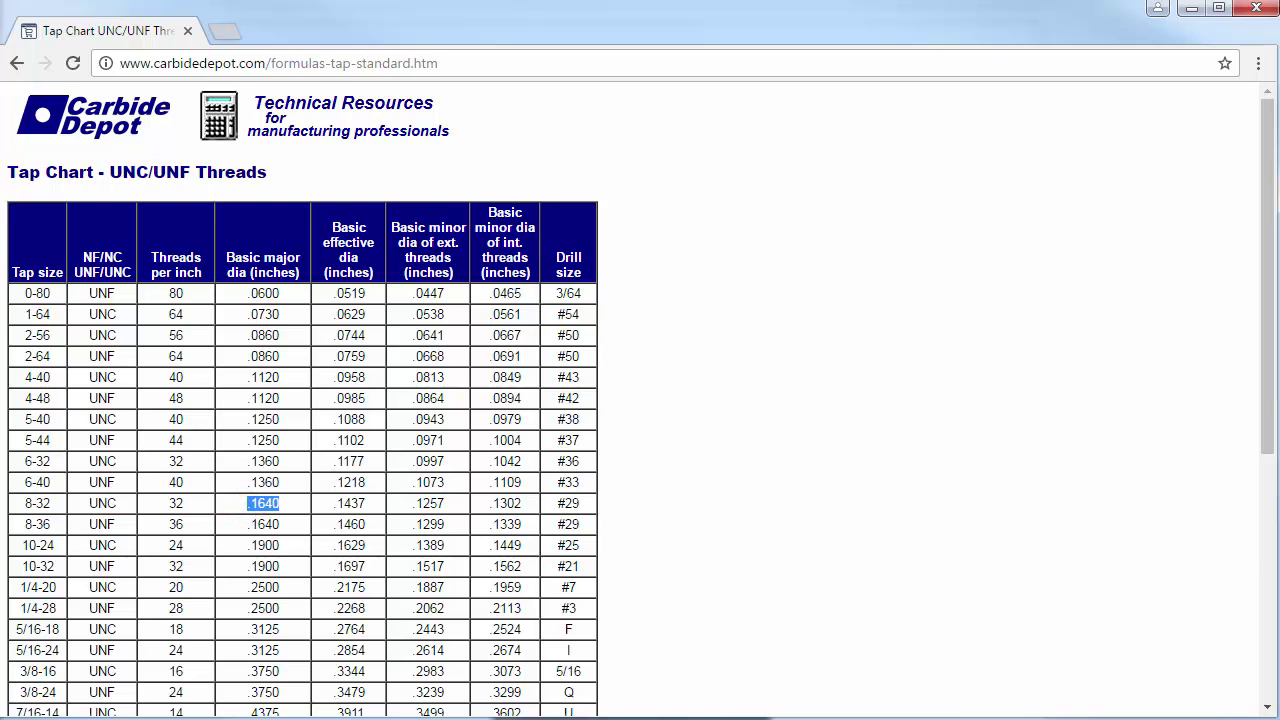
key("alt+Tab")
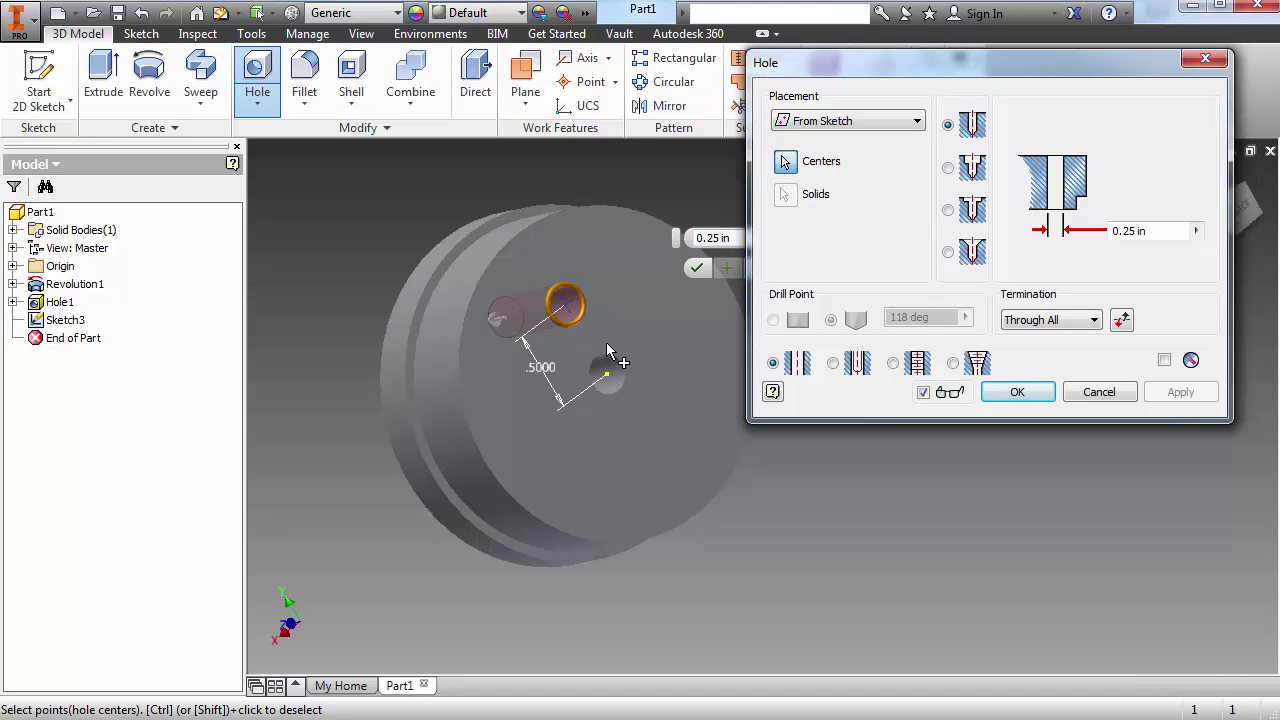
Make the offset hole a tapped hole with ANSI Unified Screw Threads, size 0.164 (#8) and designation 8-32 UNC
left_click_drag(995, 80, 882, 80)
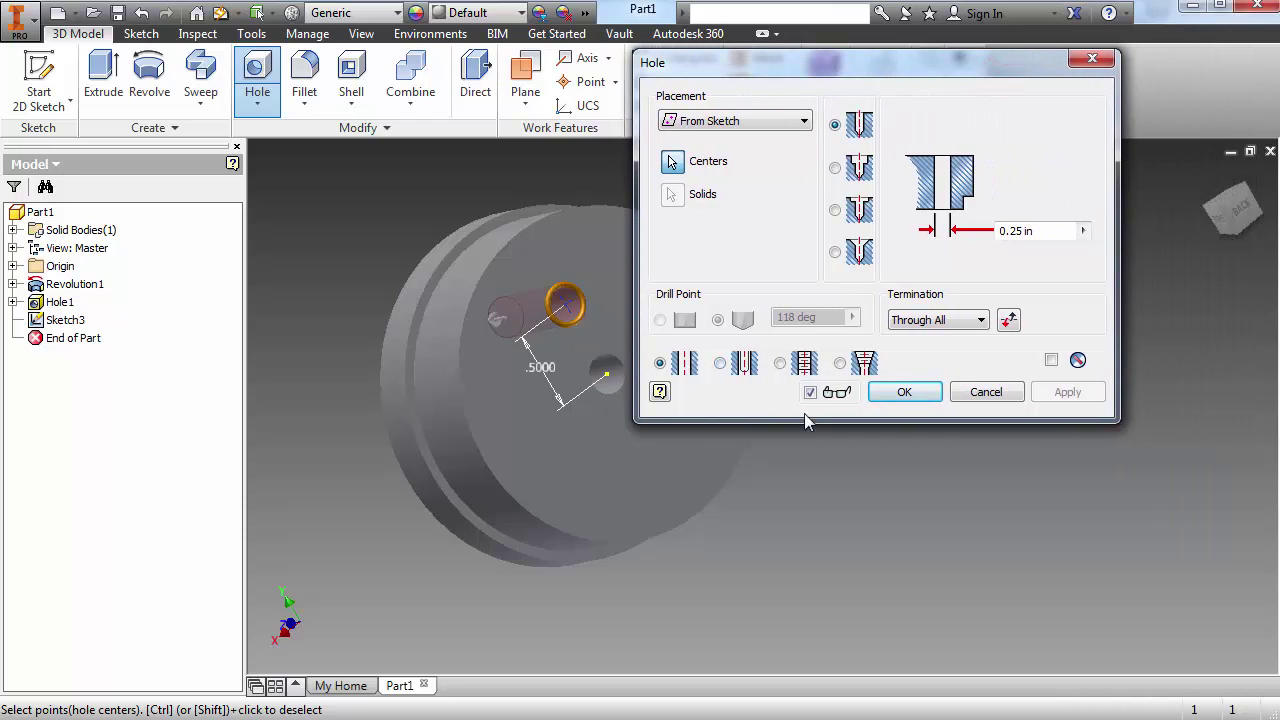
left_click(781, 364)
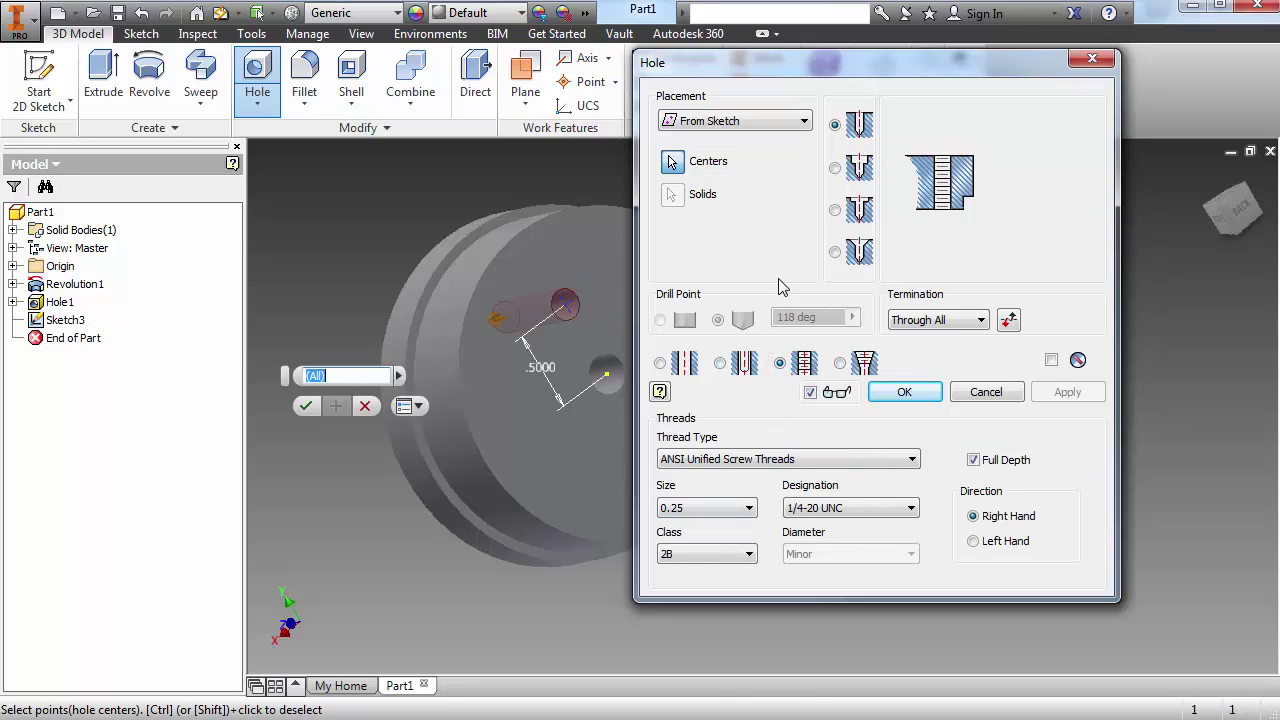
left_click(676, 508)
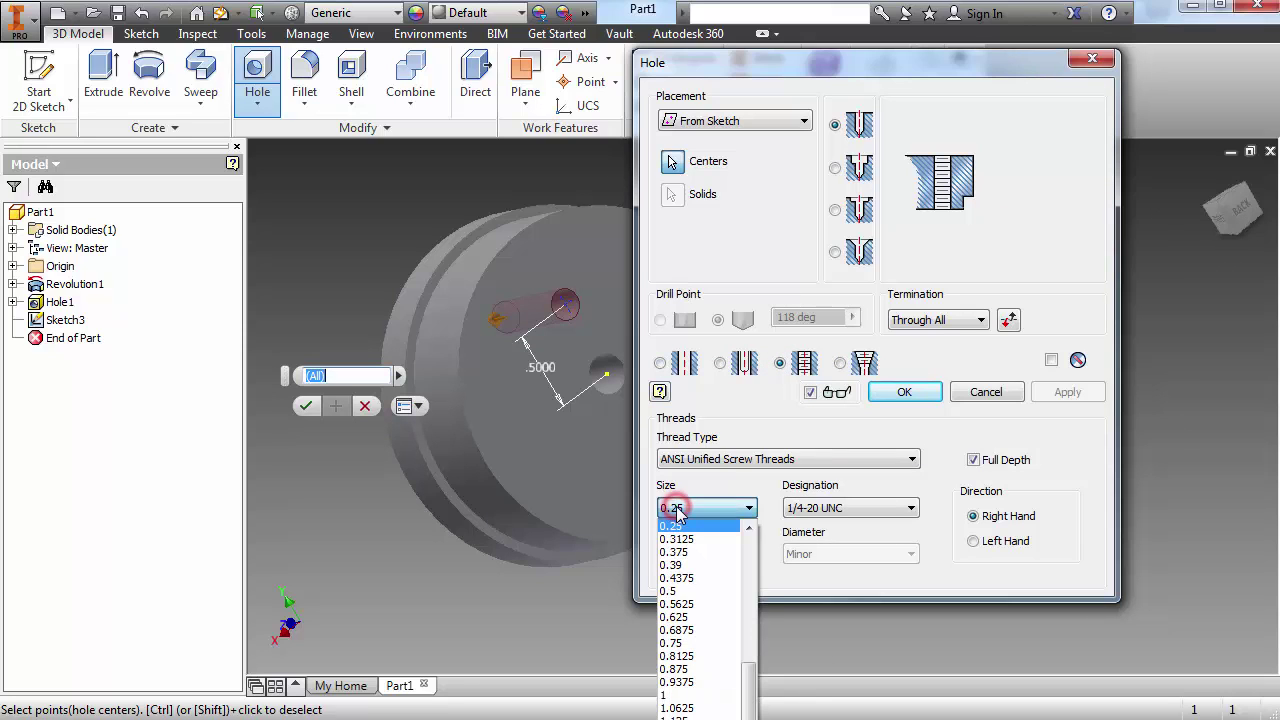
scroll(700, 640, "up", 3)
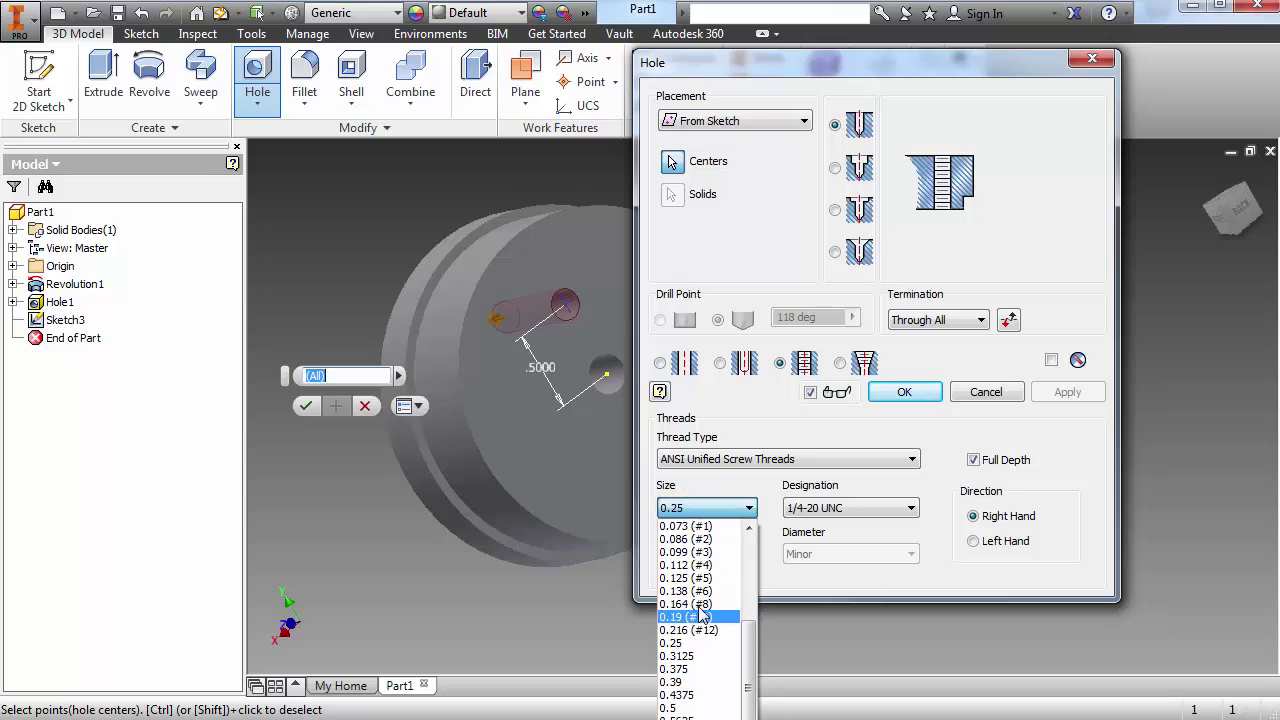
left_click(697, 604)
left_click(806, 506)
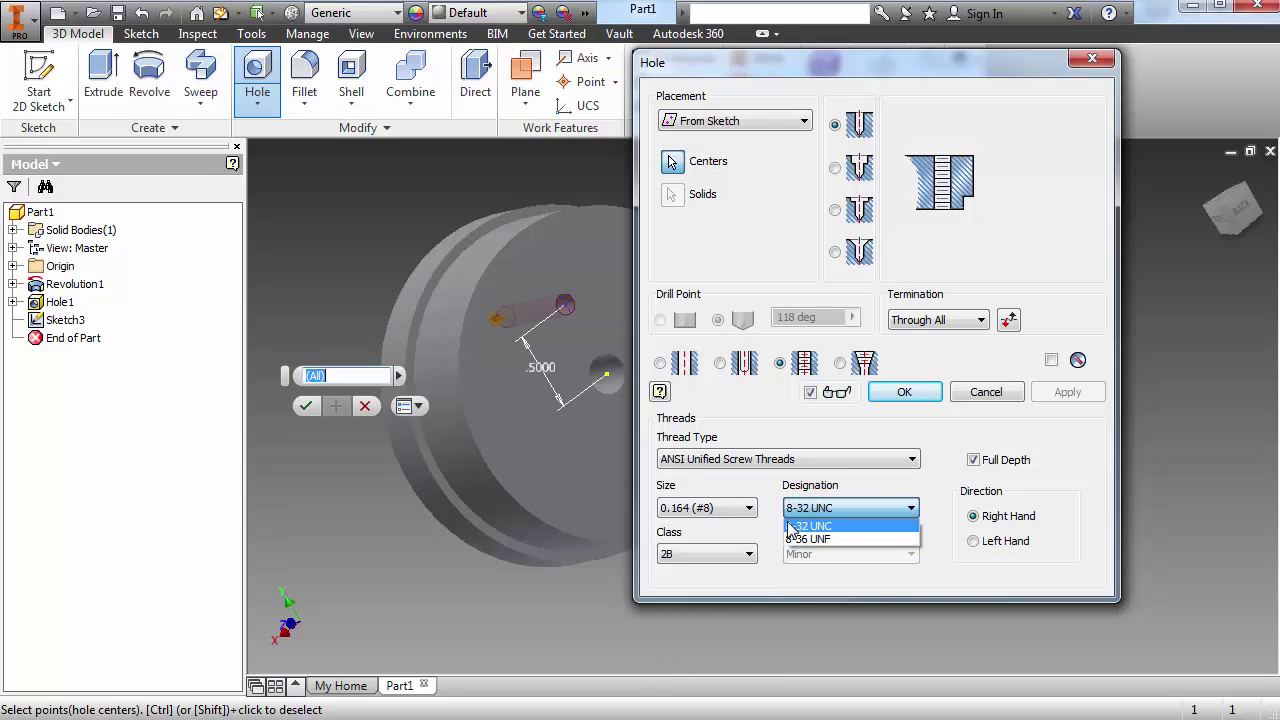
left_click(799, 526)
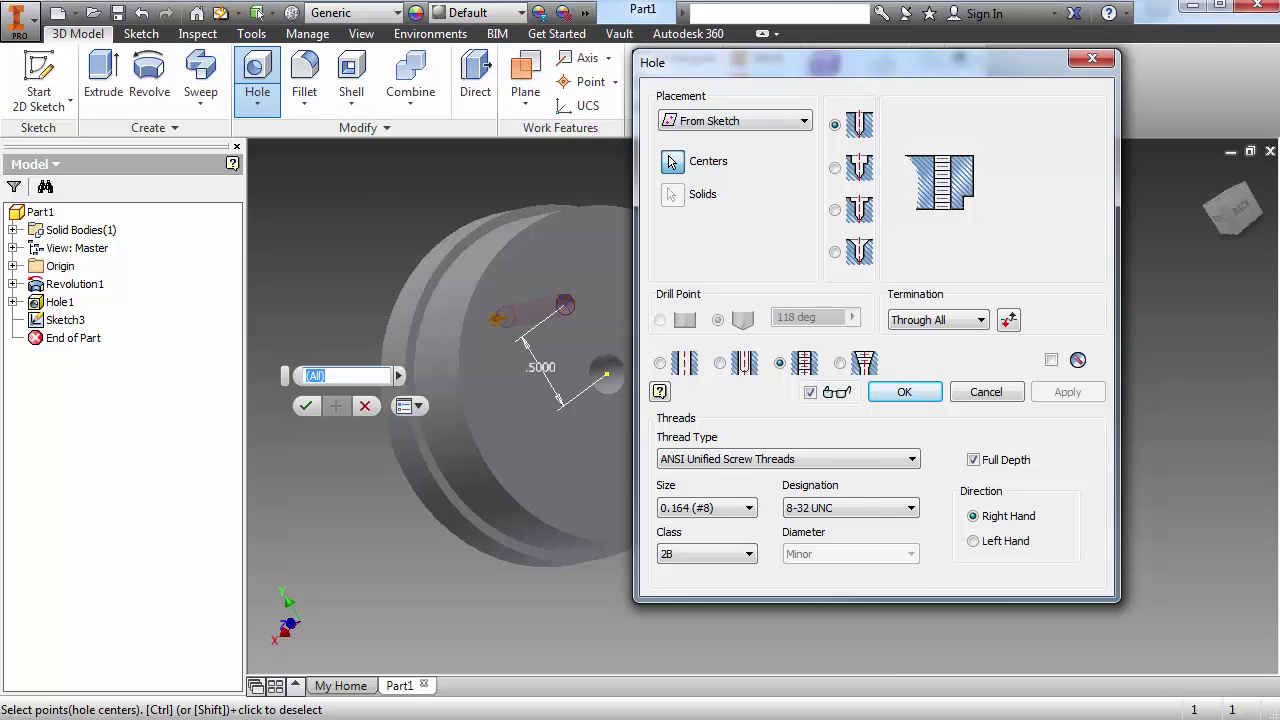
Check the thread depth on the part drawing and create the tapped hole with Distance termination and a 0.5 in depth
key("alt+Tab")
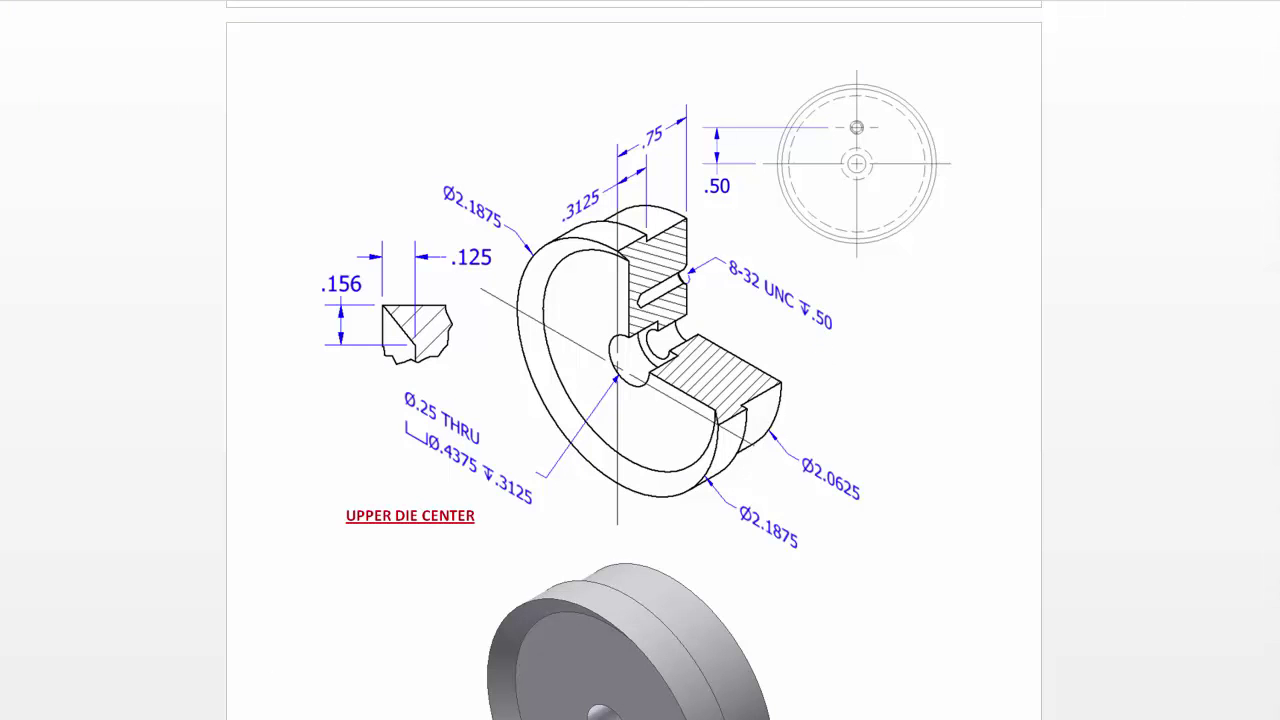
key("alt+Tab")
left_click(930, 321)
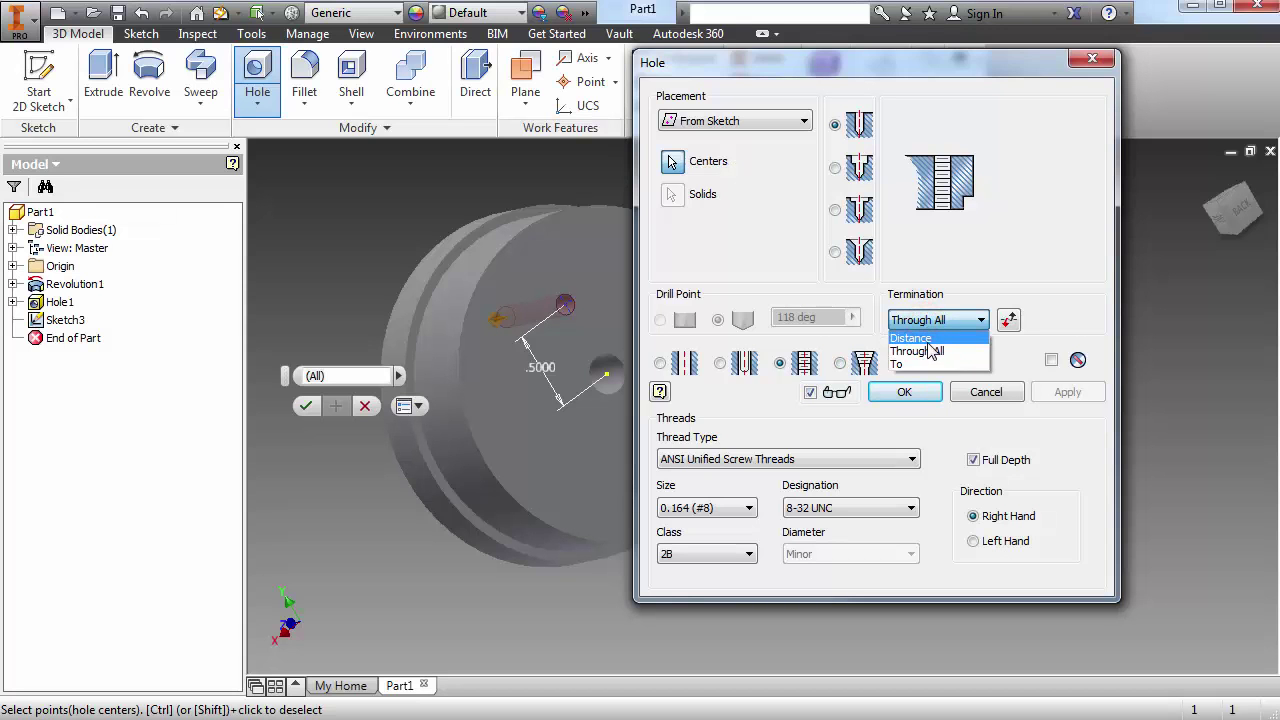
left_click(920, 339)
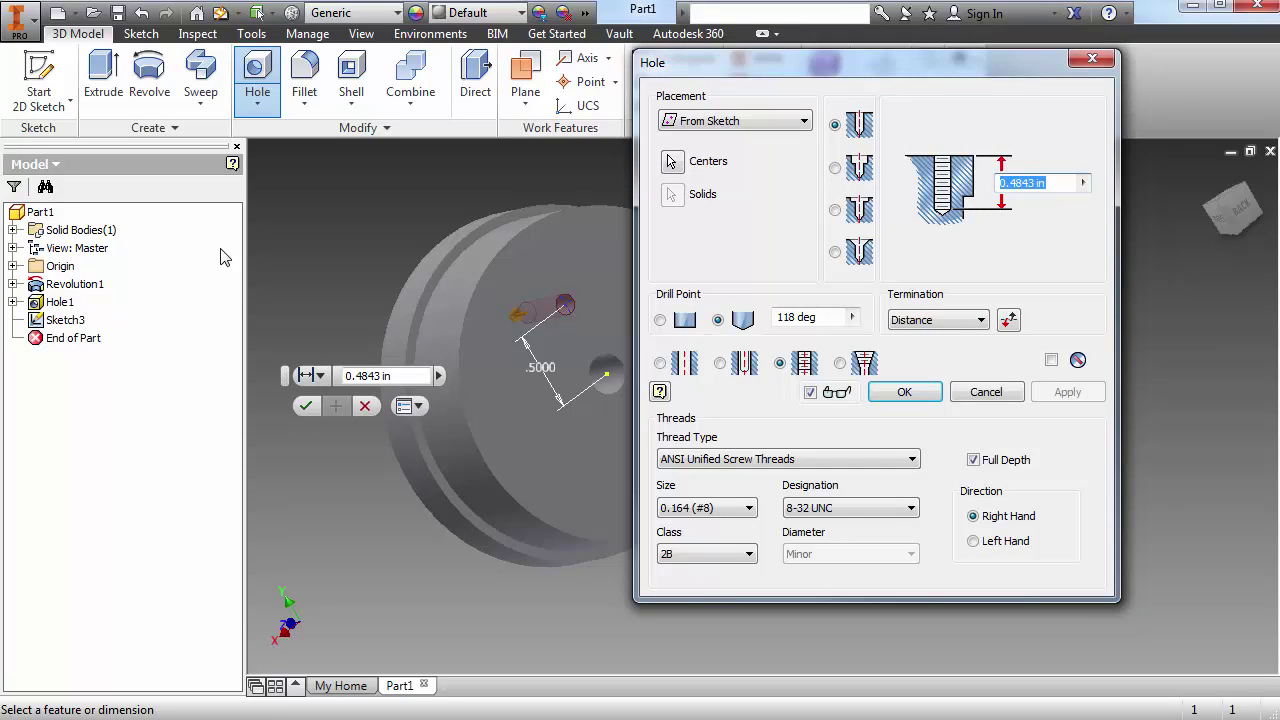
type(".5")
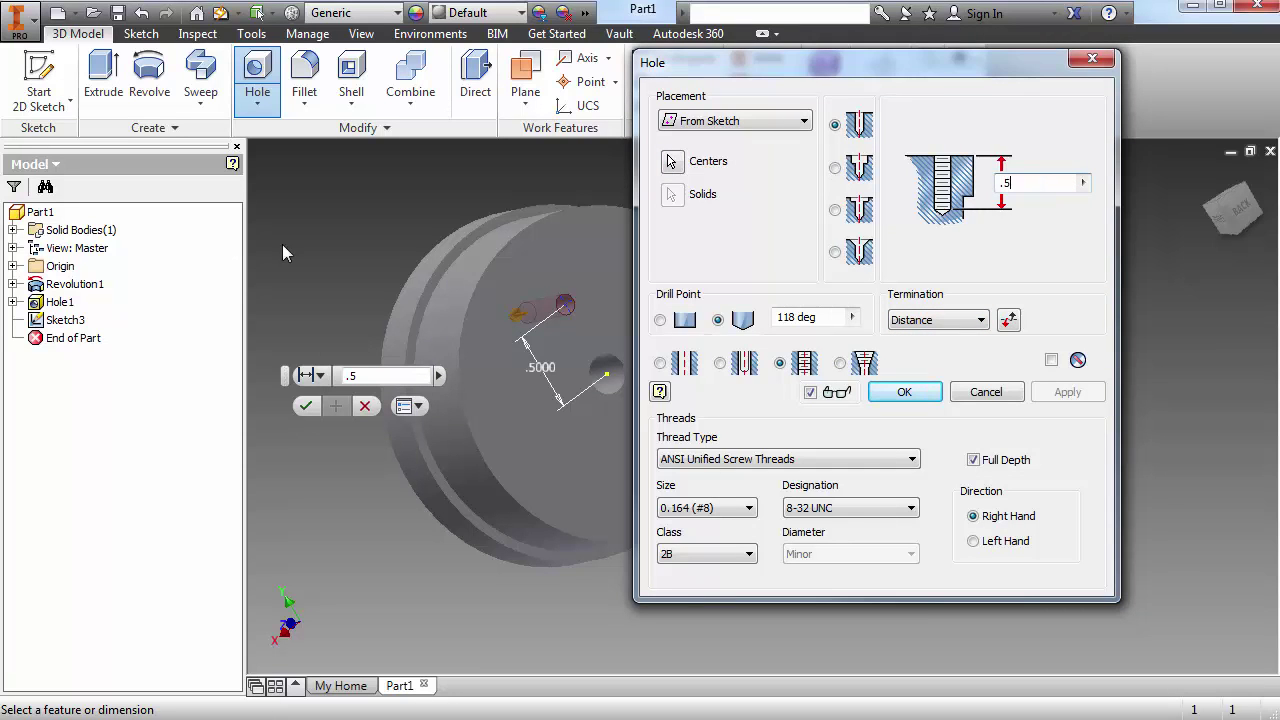
left_click(884, 390)
Examine the threads of the offset hole up close and return the model to its home view
scroll(570, 301, "up", 4)
scroll(569, 301, "down", 8)
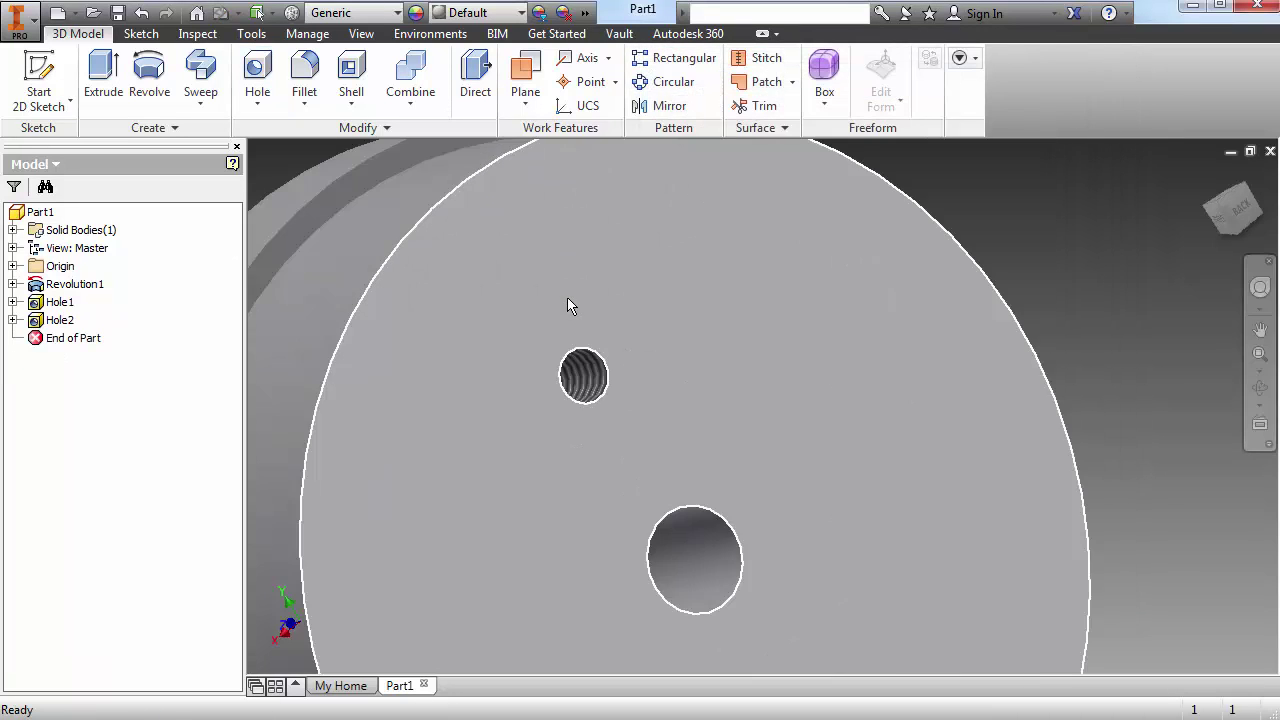
middle_click_drag(614, 396, 478, 433, "shift")
scroll(638, 436, "down", 2)
scroll(638, 436, "up", 4)
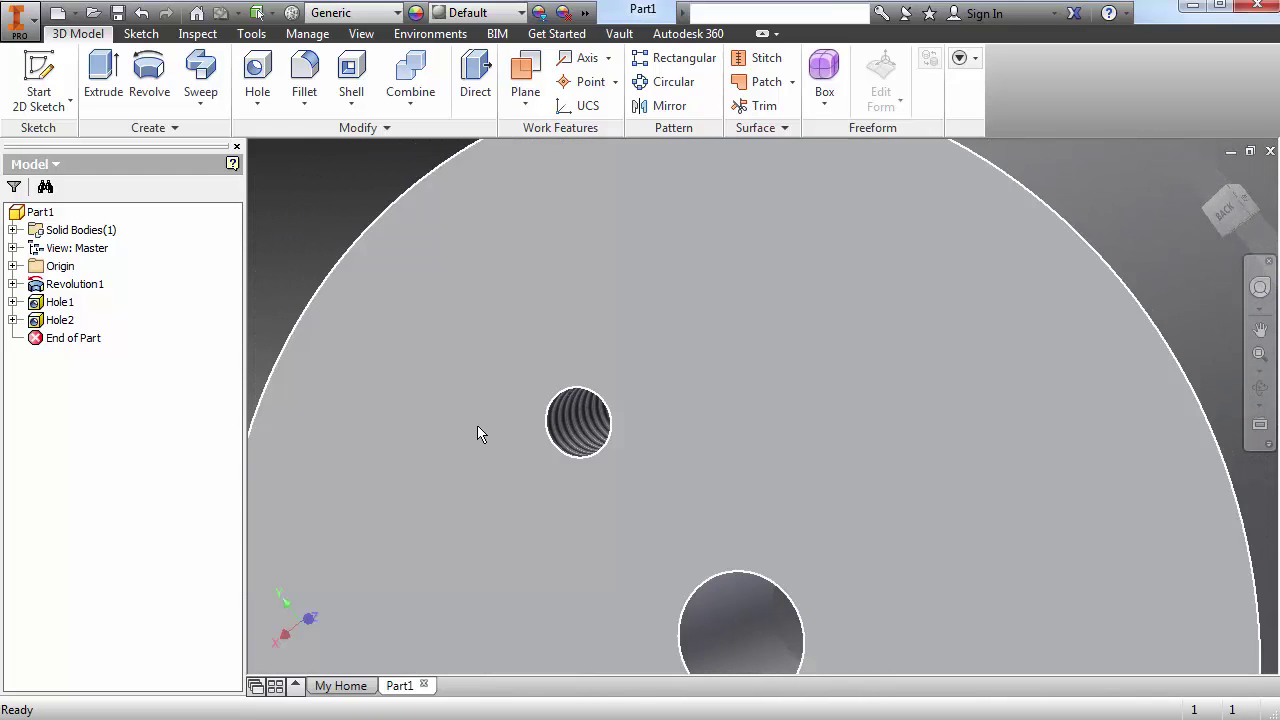
mouse_move(478, 433)
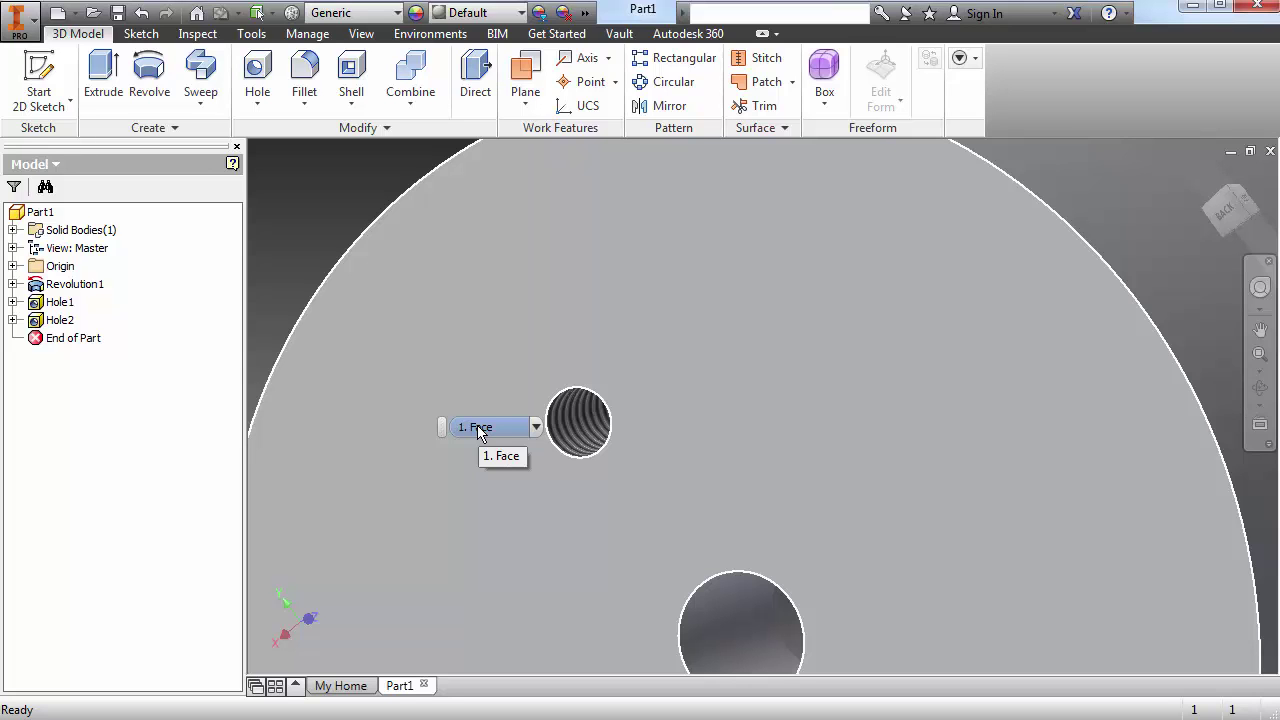
key("F6")
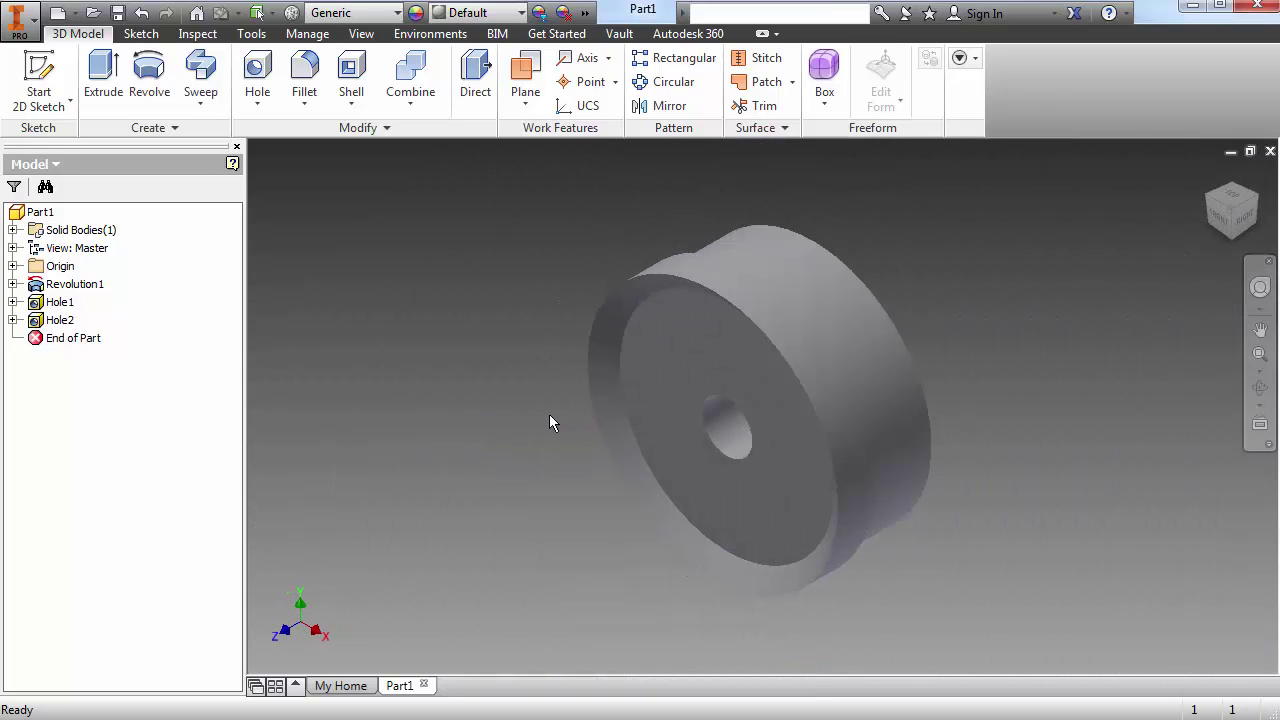